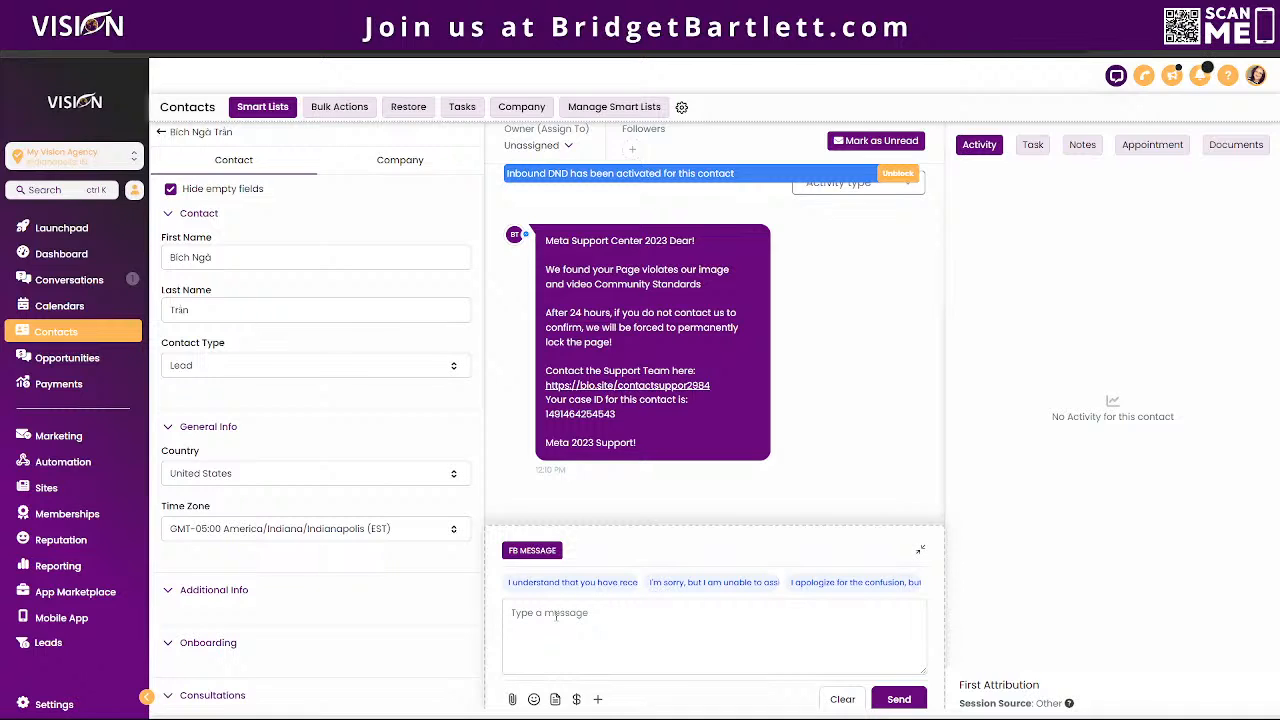
Step: Insert the first suggested AI reply into the contact's Facebook message box
click(556, 616)
click(604, 588)
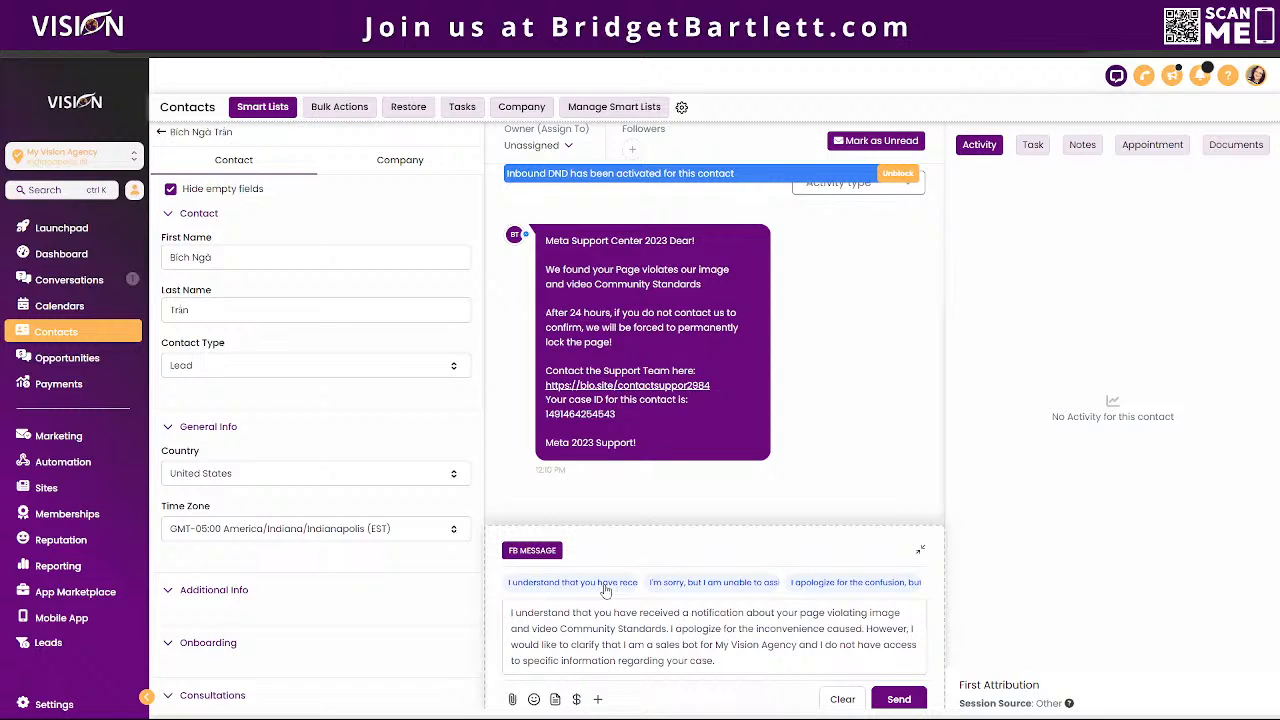
click(605, 588)
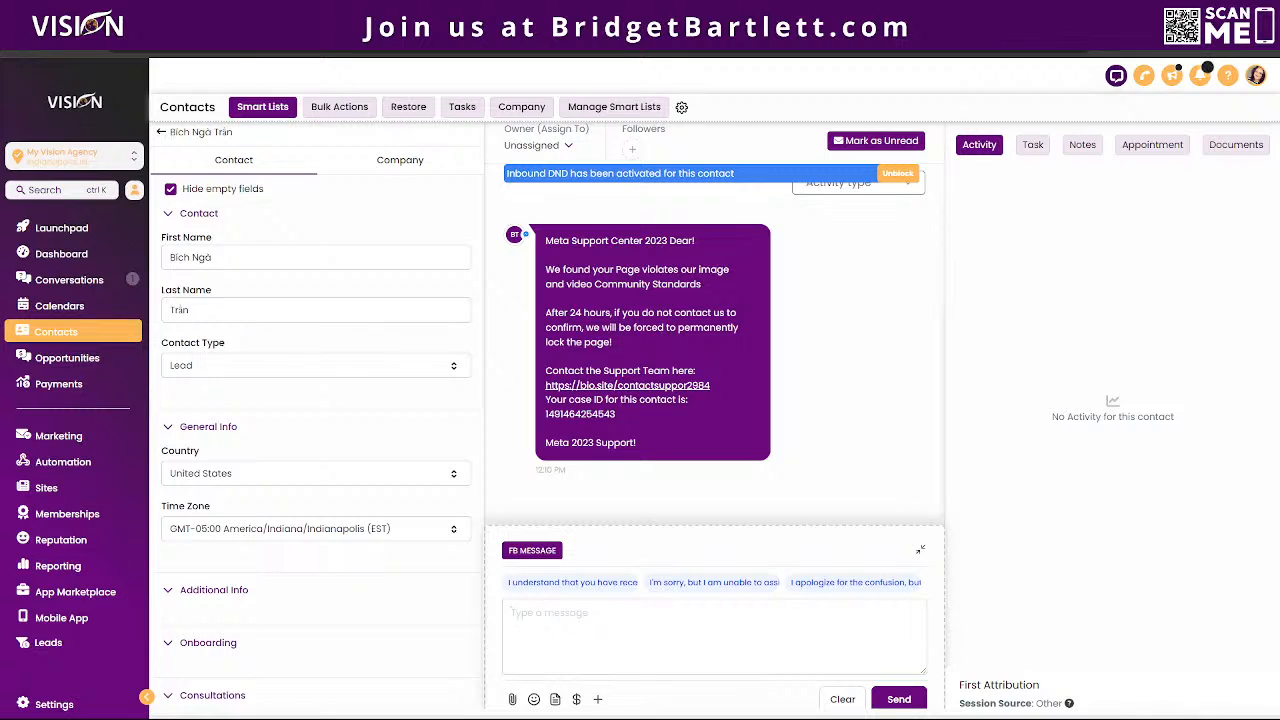
Step: Switch to the agency view and review the Conversation AI rebilling markup in the CRM plan
click(205, 14)
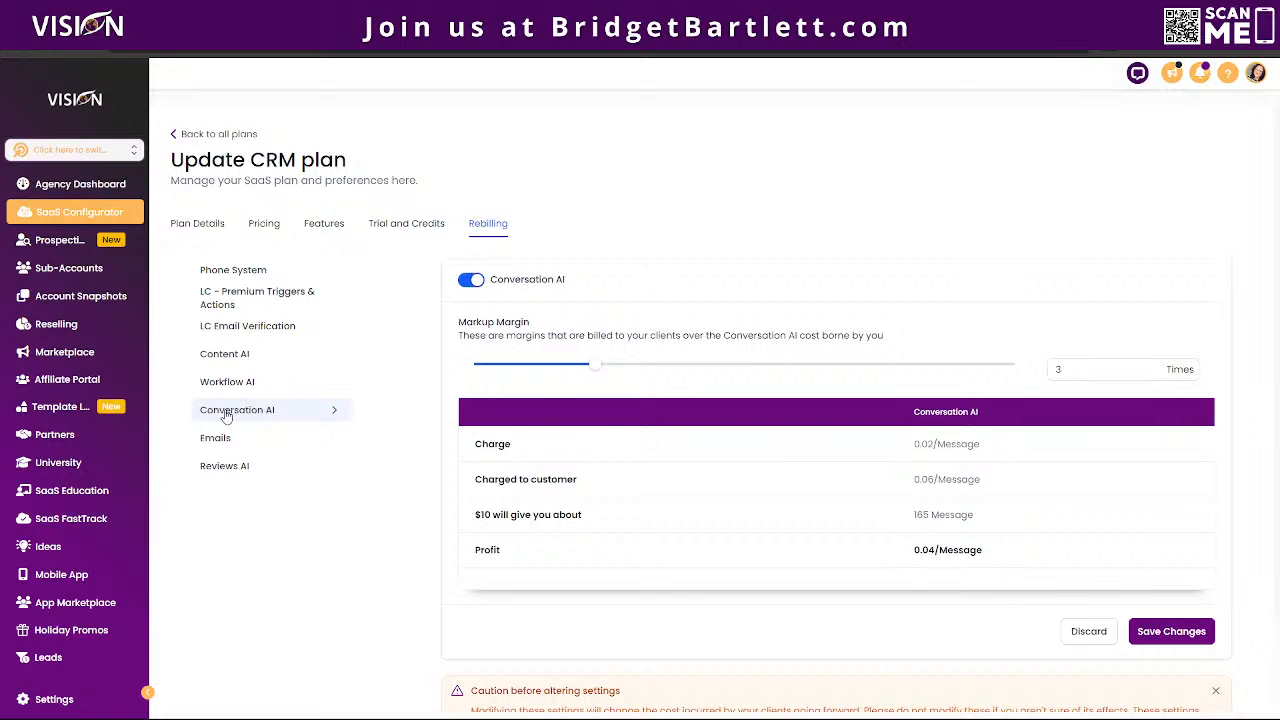
scroll(590, 480, down, 1)
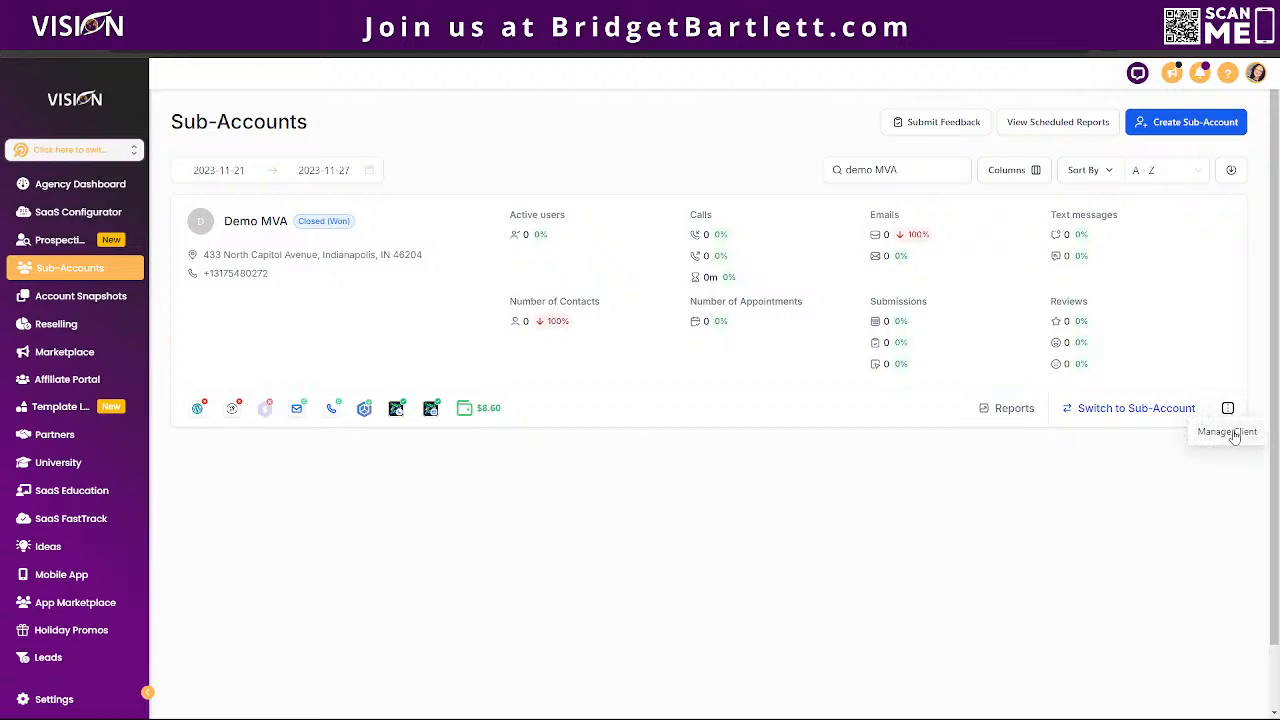
Step: Open client management for the Demo MVA sub-account and examine its SaaS mode and resell settings down to Content AI
click(686, 232)
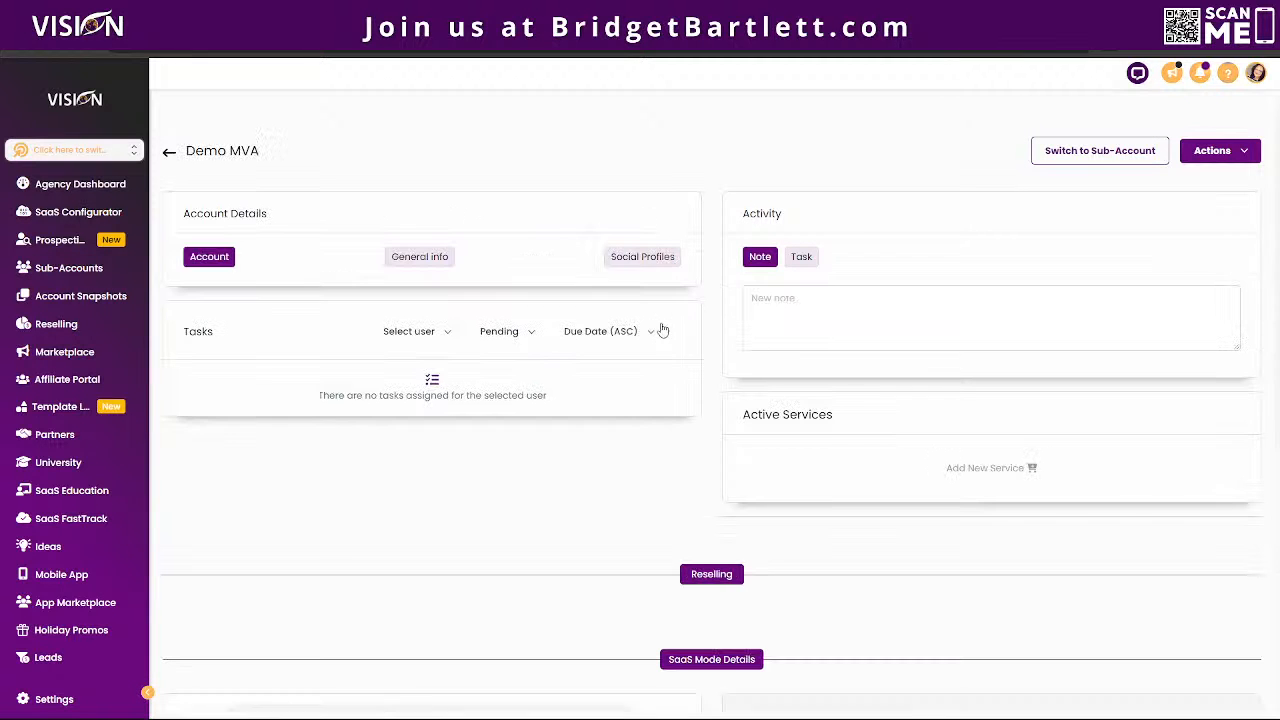
scroll(700, 370, down, 15)
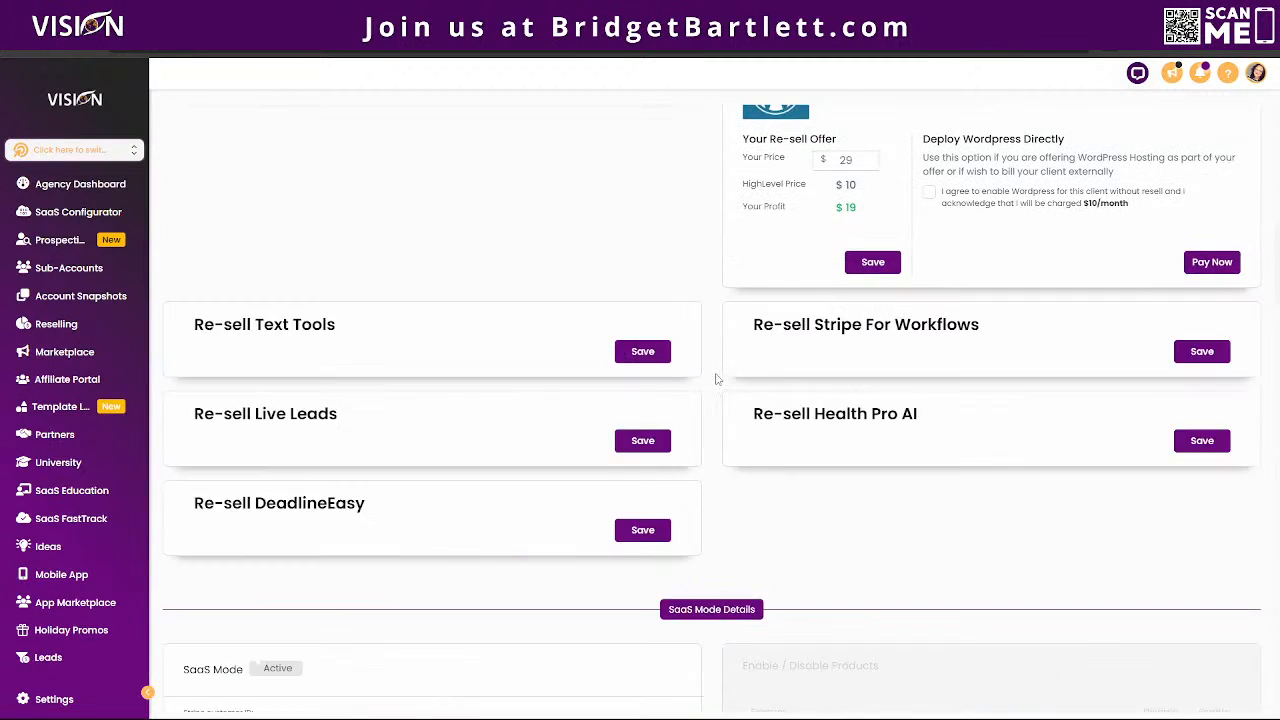
scroll(715, 378, down, 10)
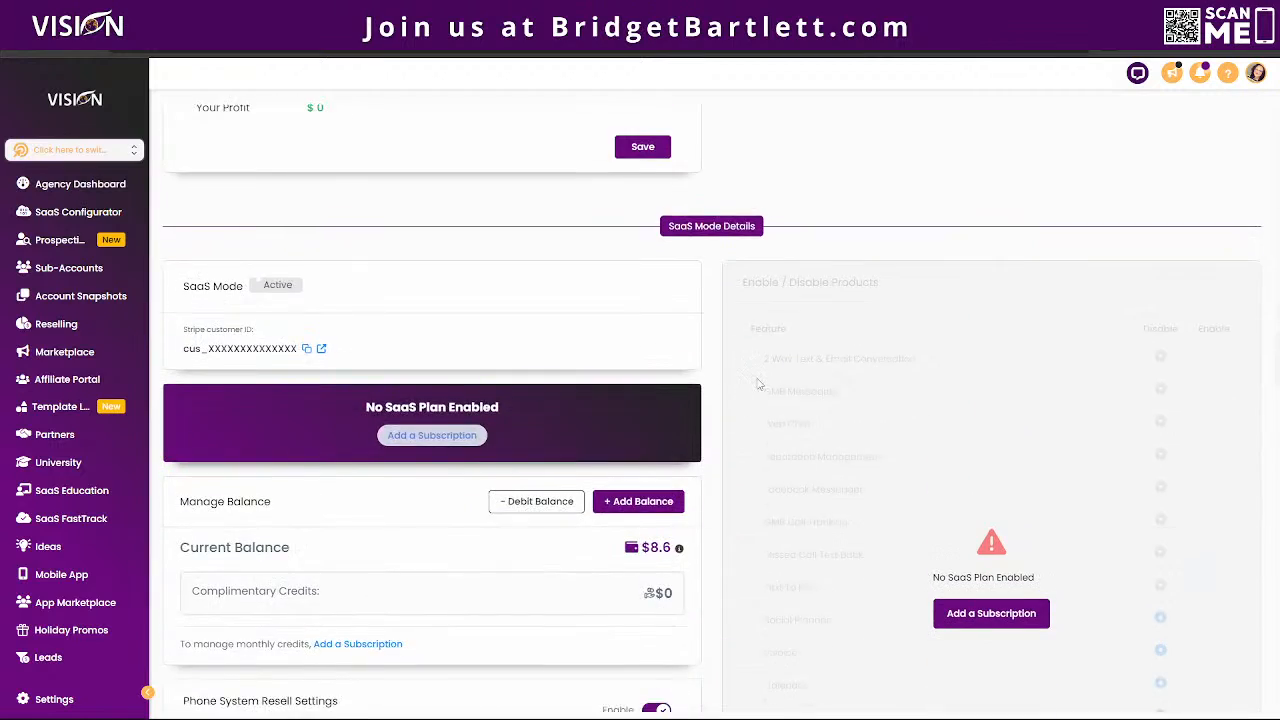
scroll(759, 384, down, 10)
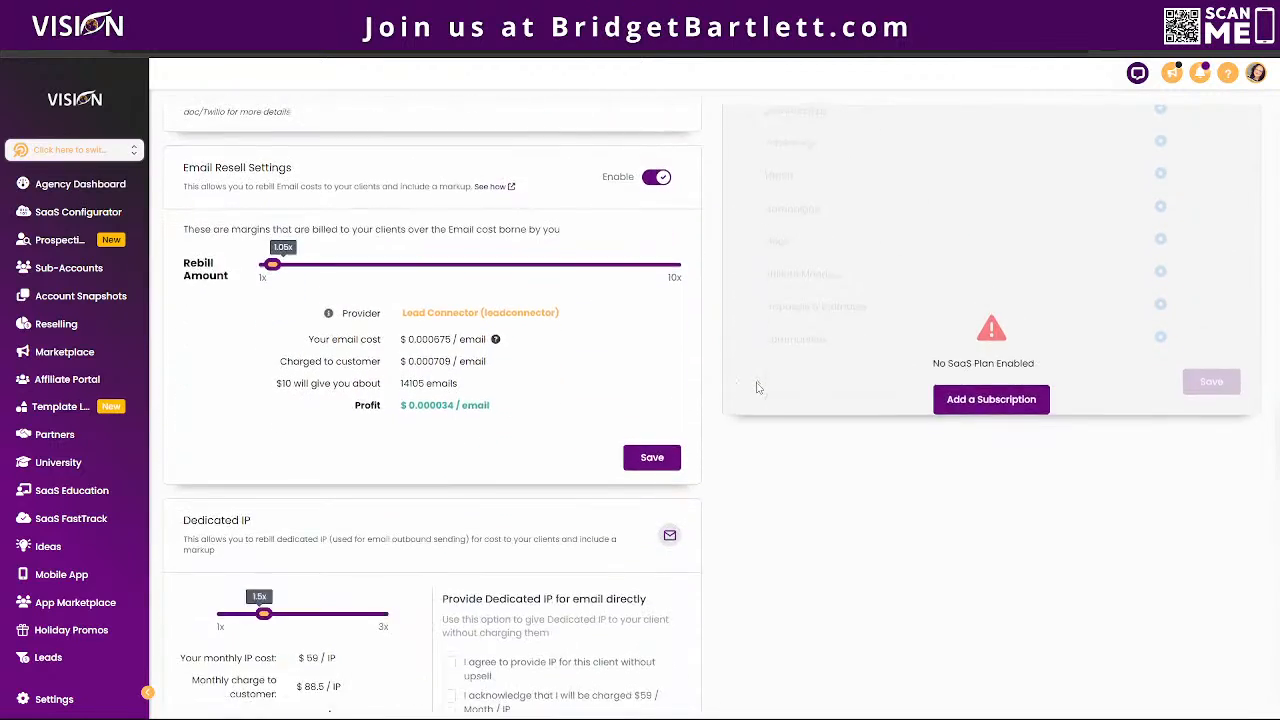
scroll(765, 390, down, 10)
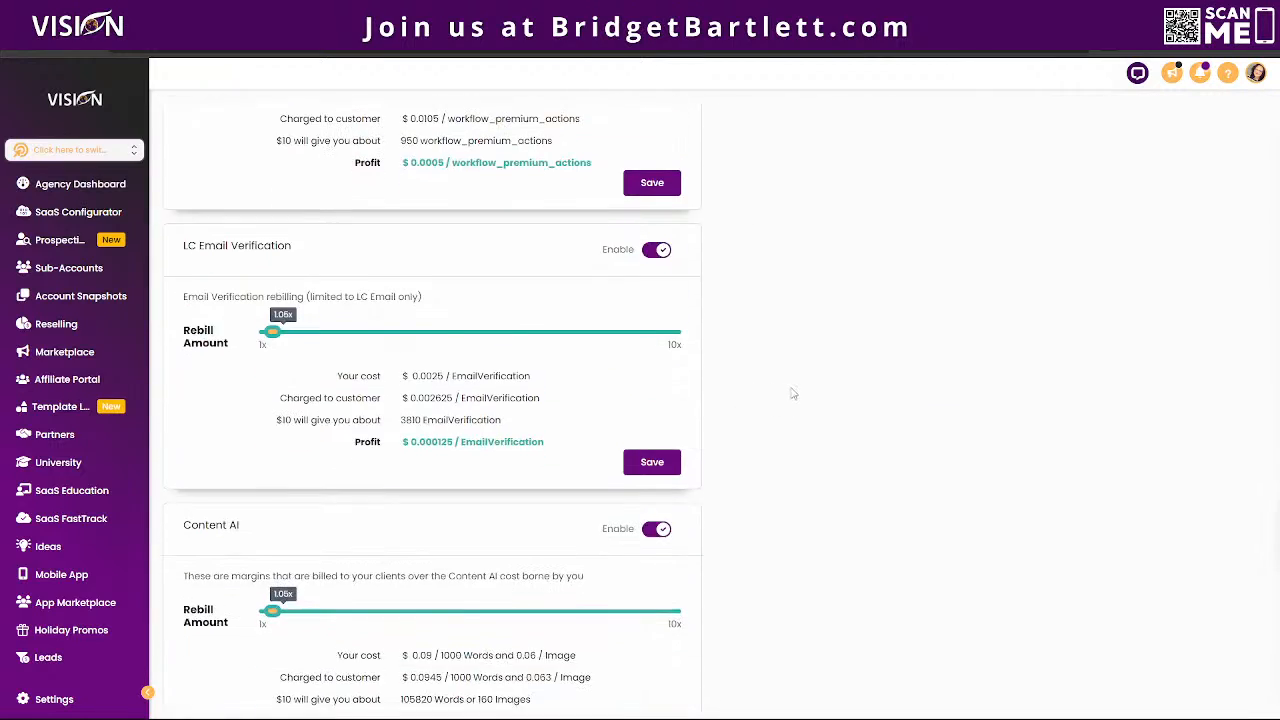
scroll(795, 380, down, 5)
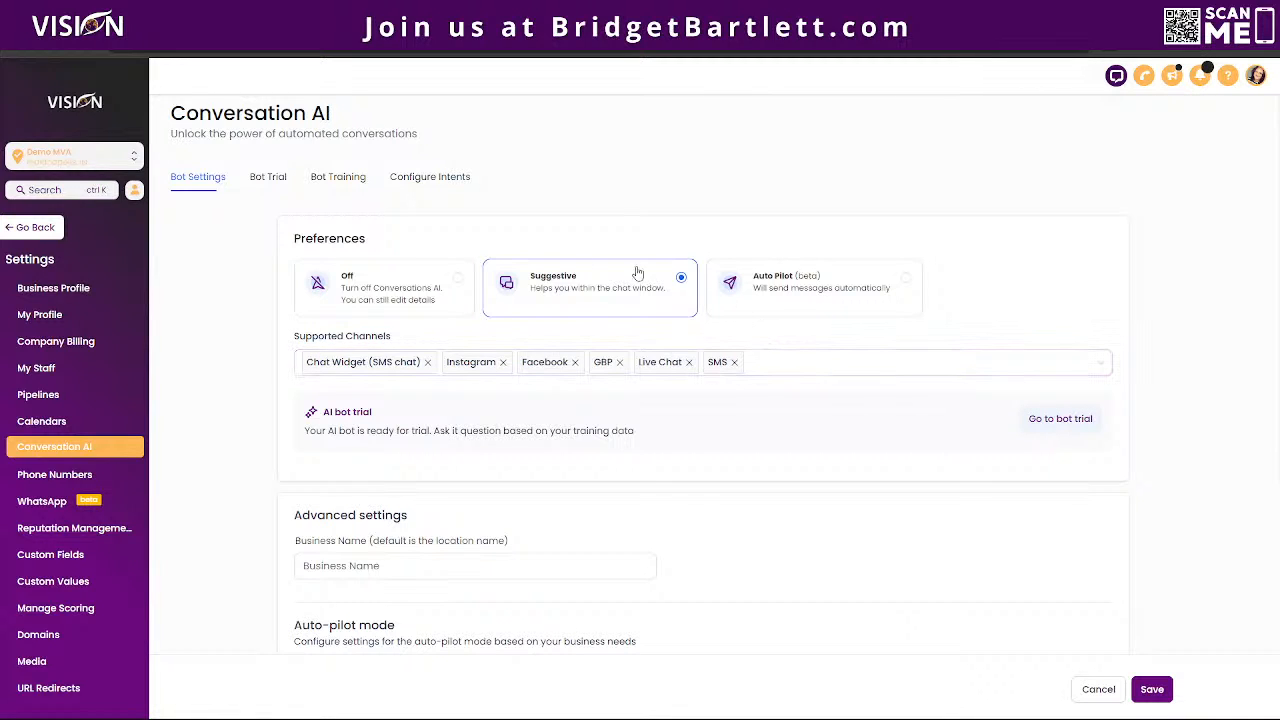
Step: Review the Demo MVA bot's supported channels, advanced, auto-pilot and pricing settings, and view its trial chatbot
click(800, 372)
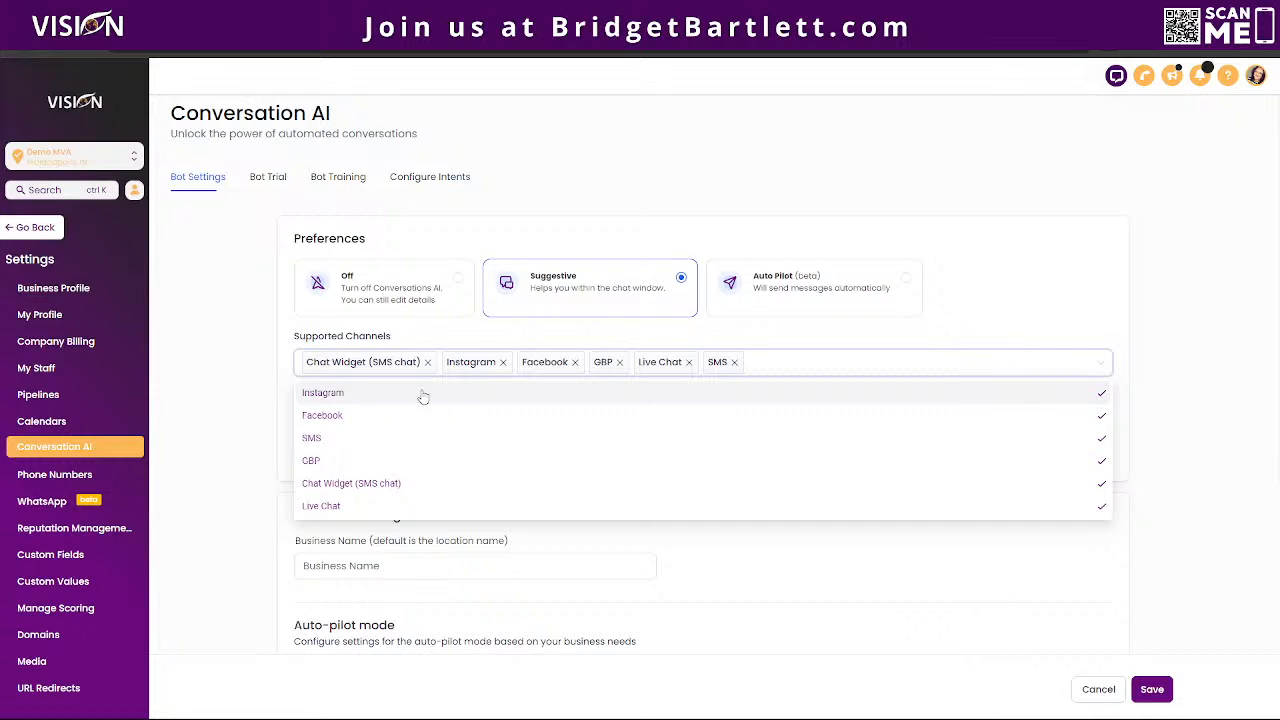
click(1043, 267)
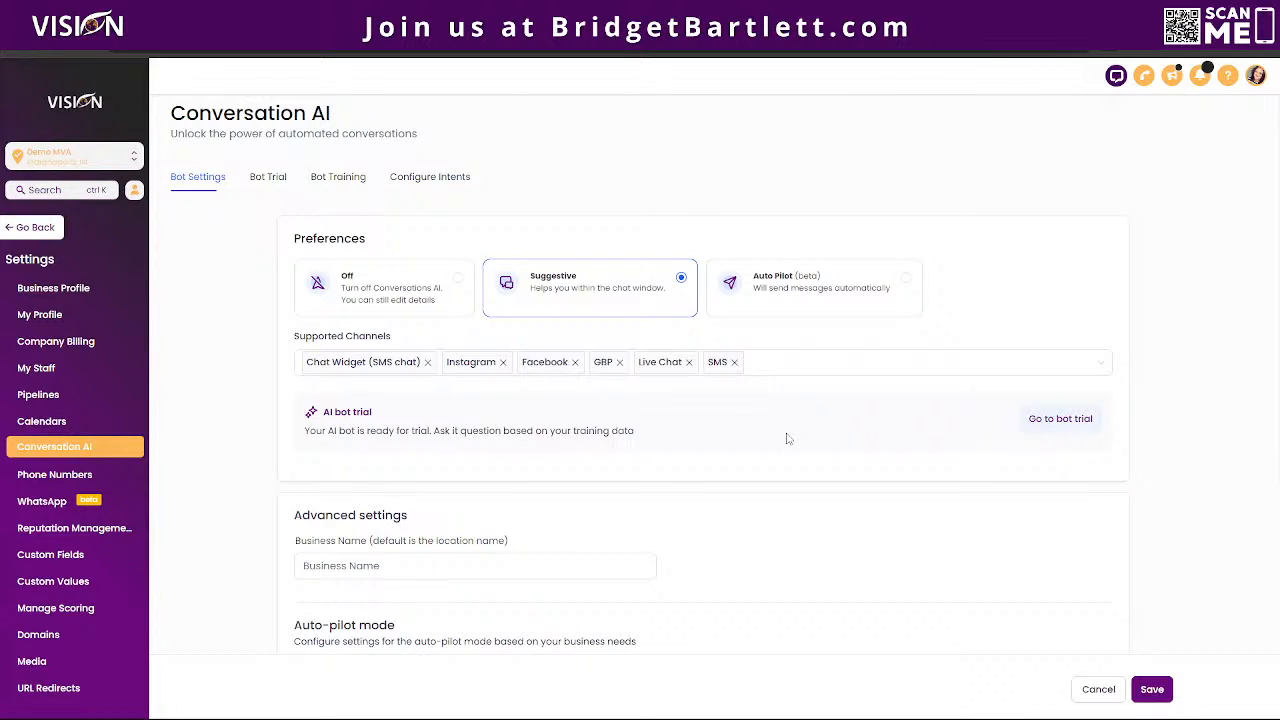
scroll(840, 417, down, 1)
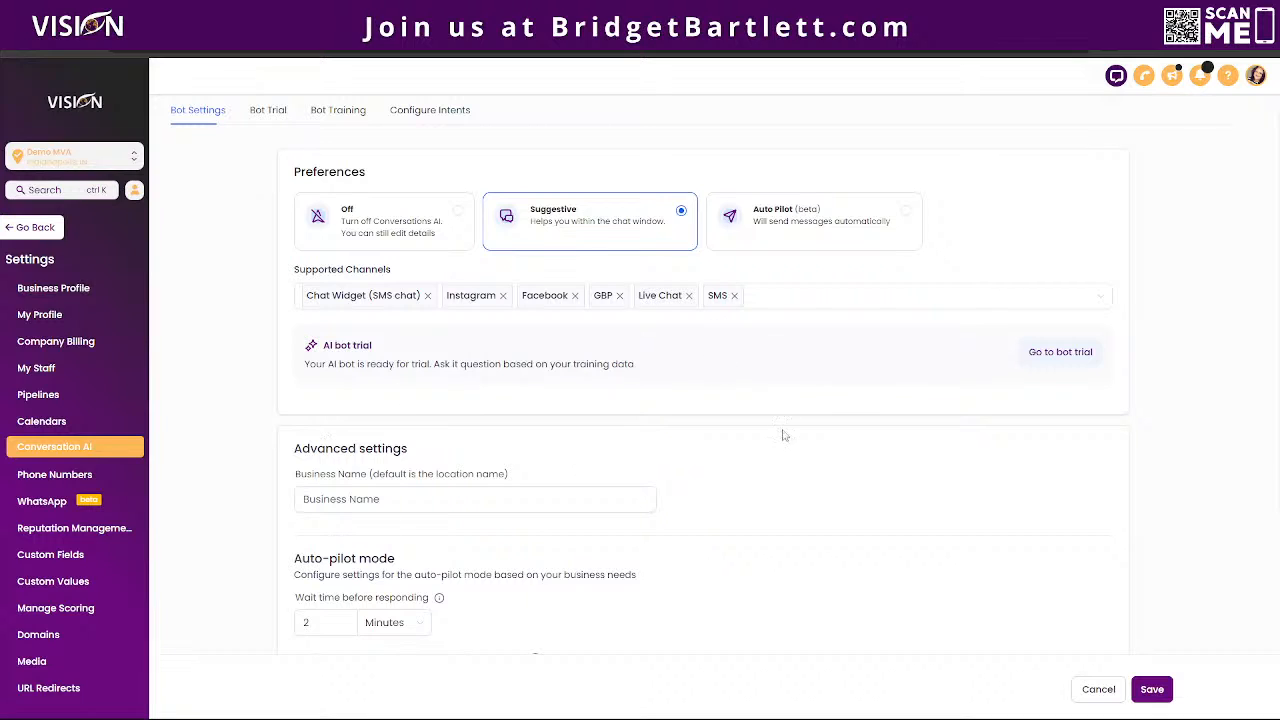
scroll(650, 450, down, 2)
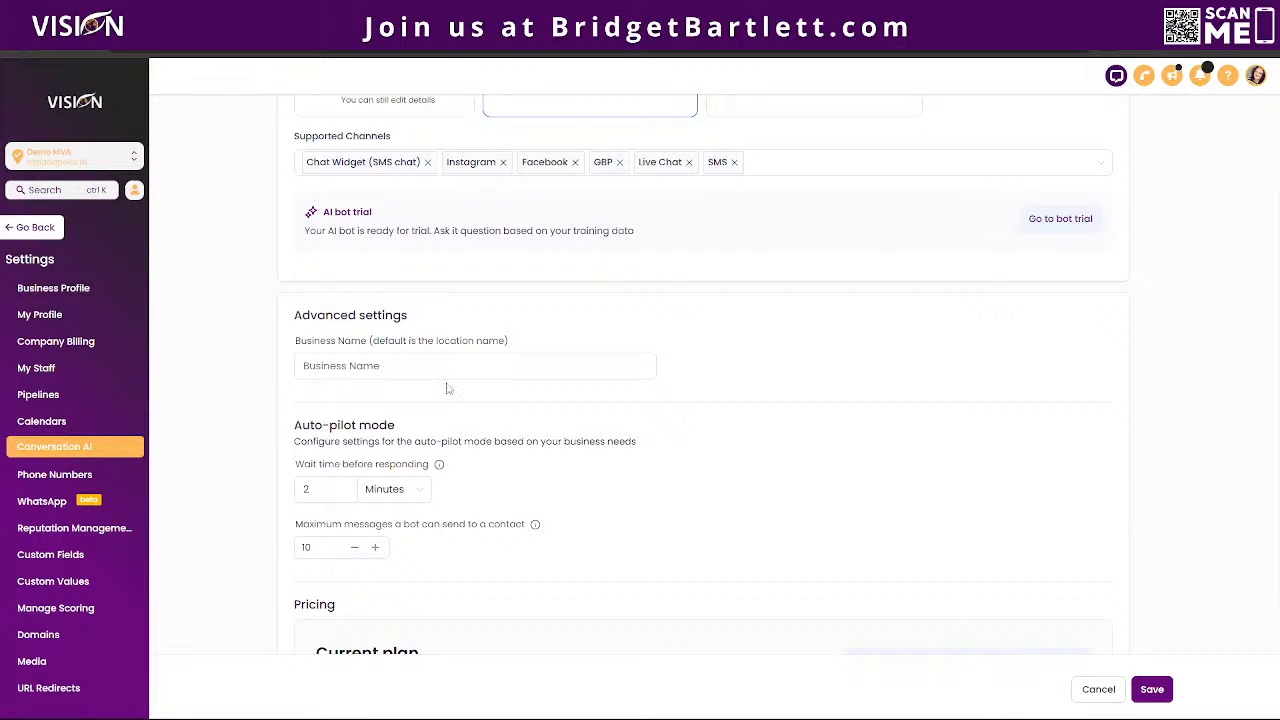
scroll(403, 387, down, 2)
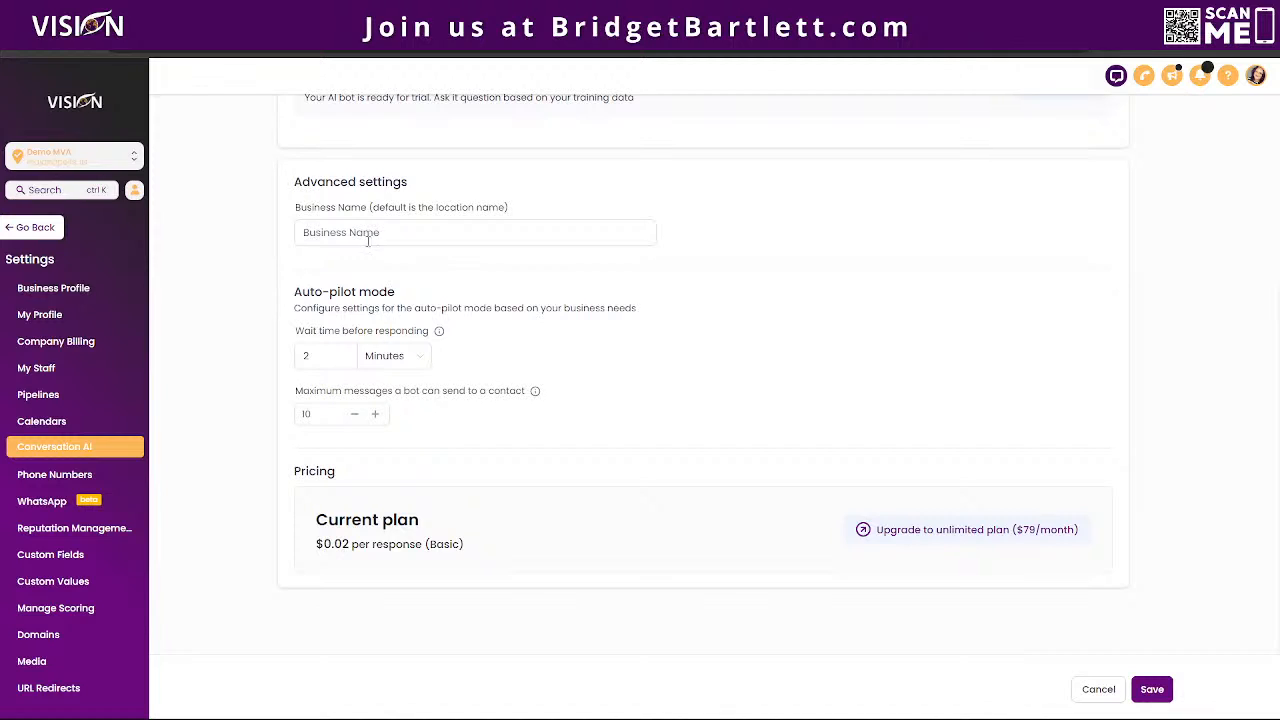
drag(290, 297, 434, 292)
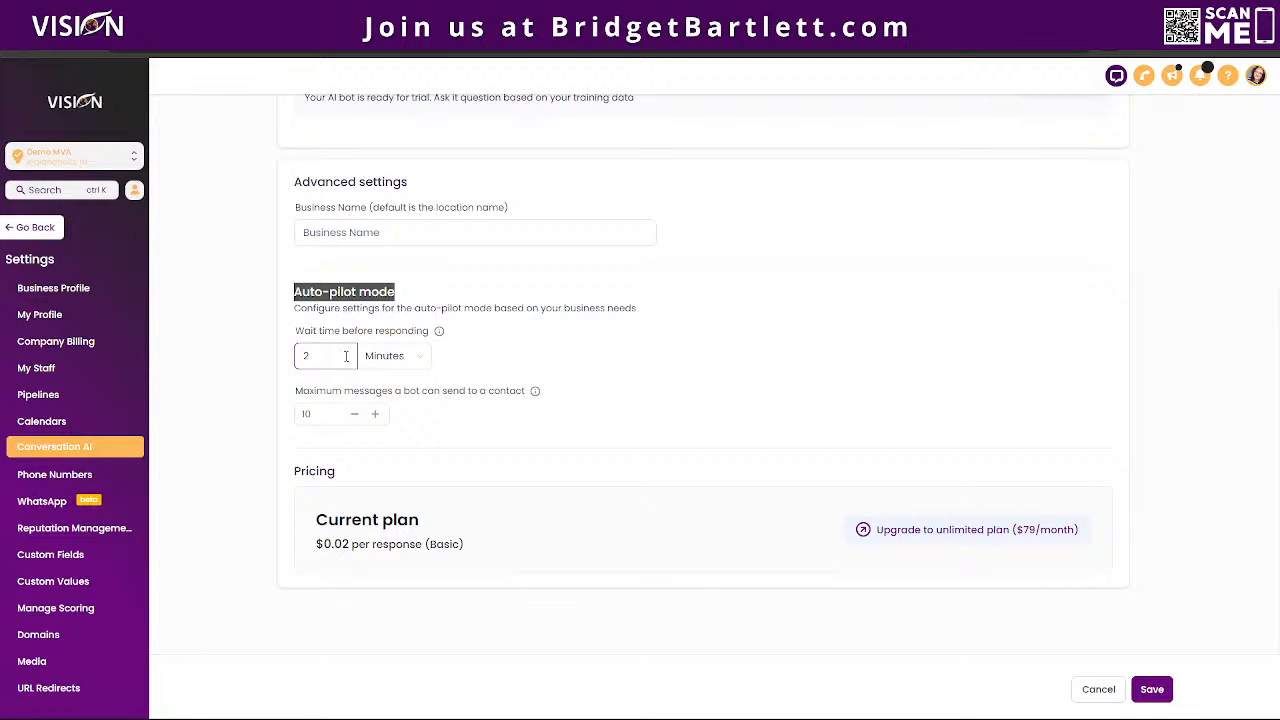
click(321, 336)
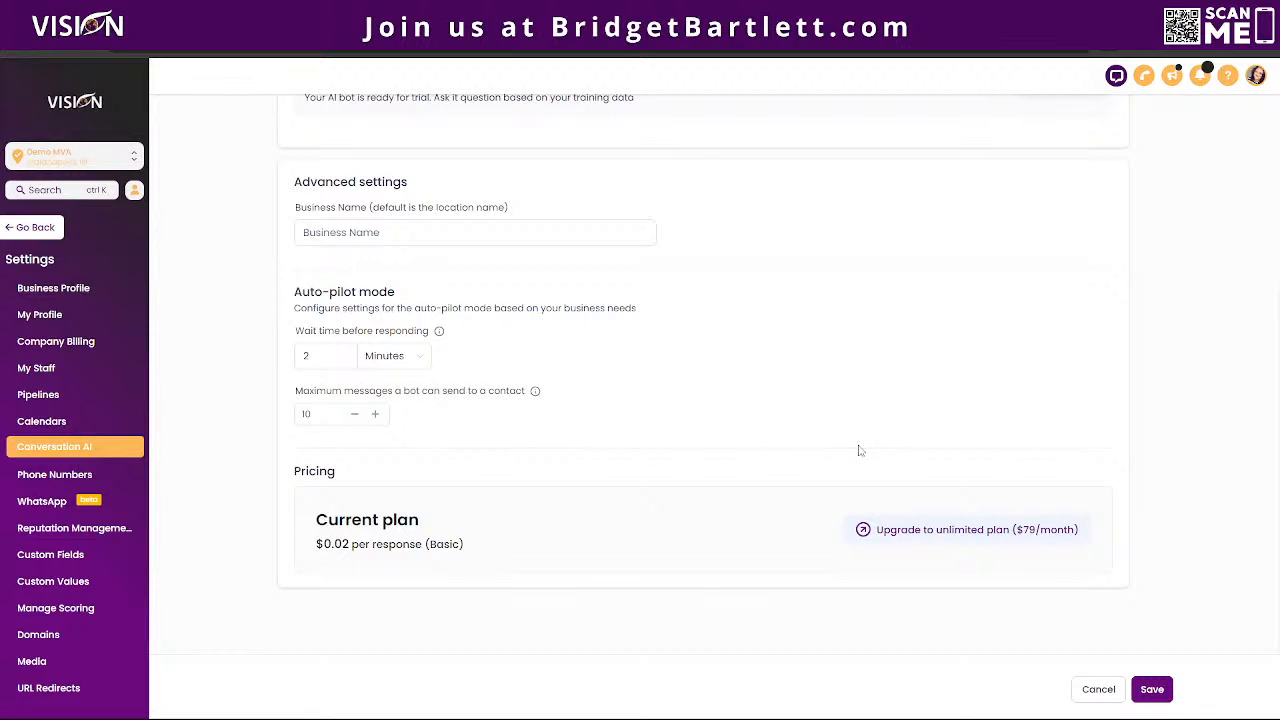
scroll(770, 510, up, 3)
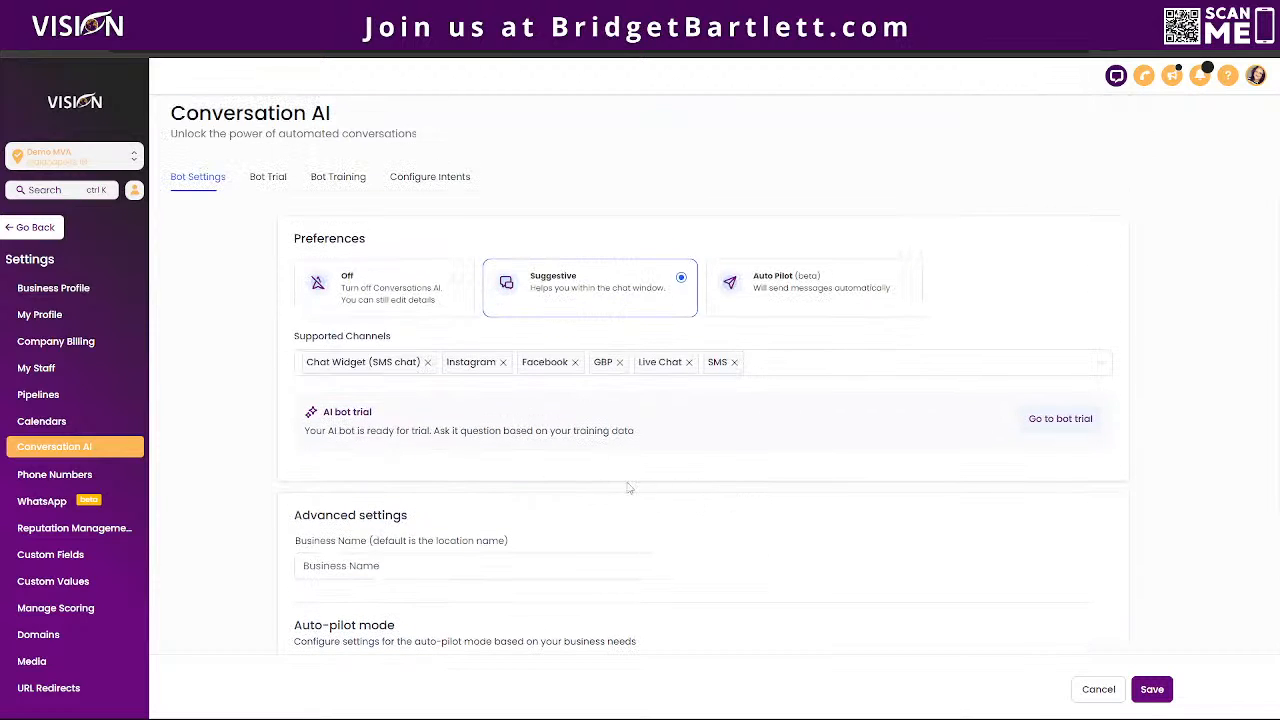
click(268, 178)
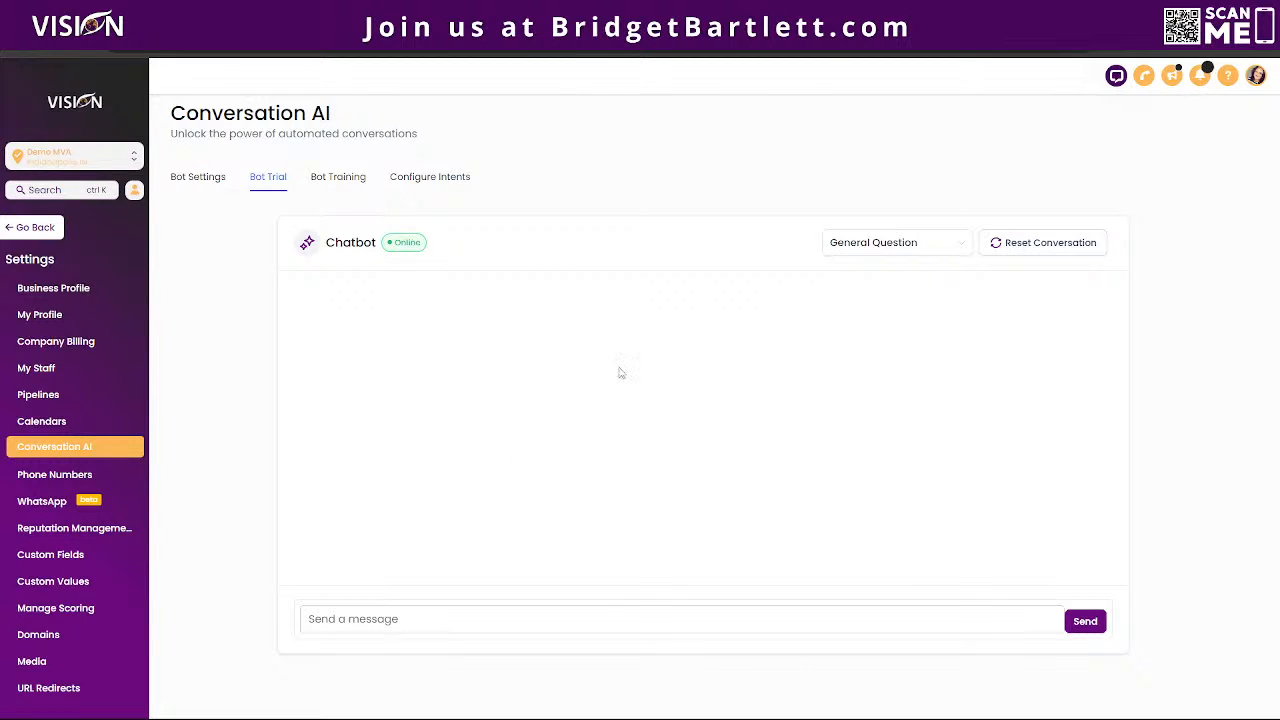
Step: Open the bot training settings and choose Exact URL as the web crawler's scope
click(355, 187)
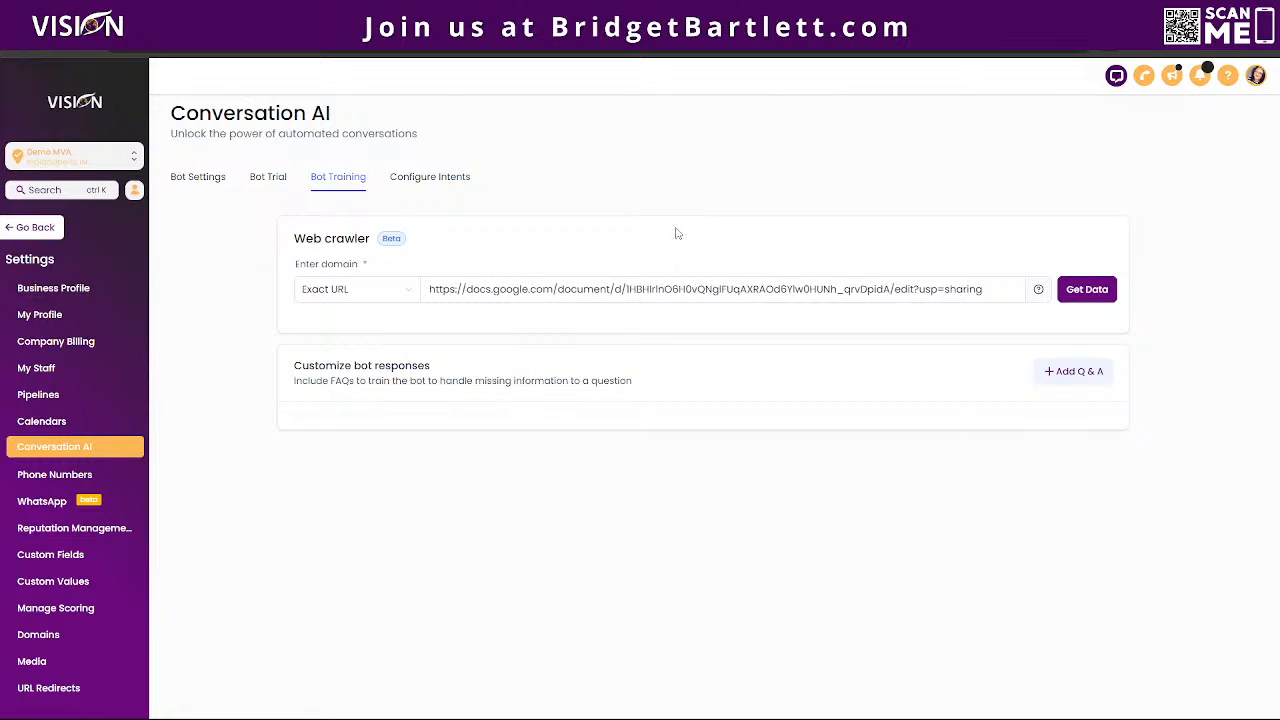
click(352, 294)
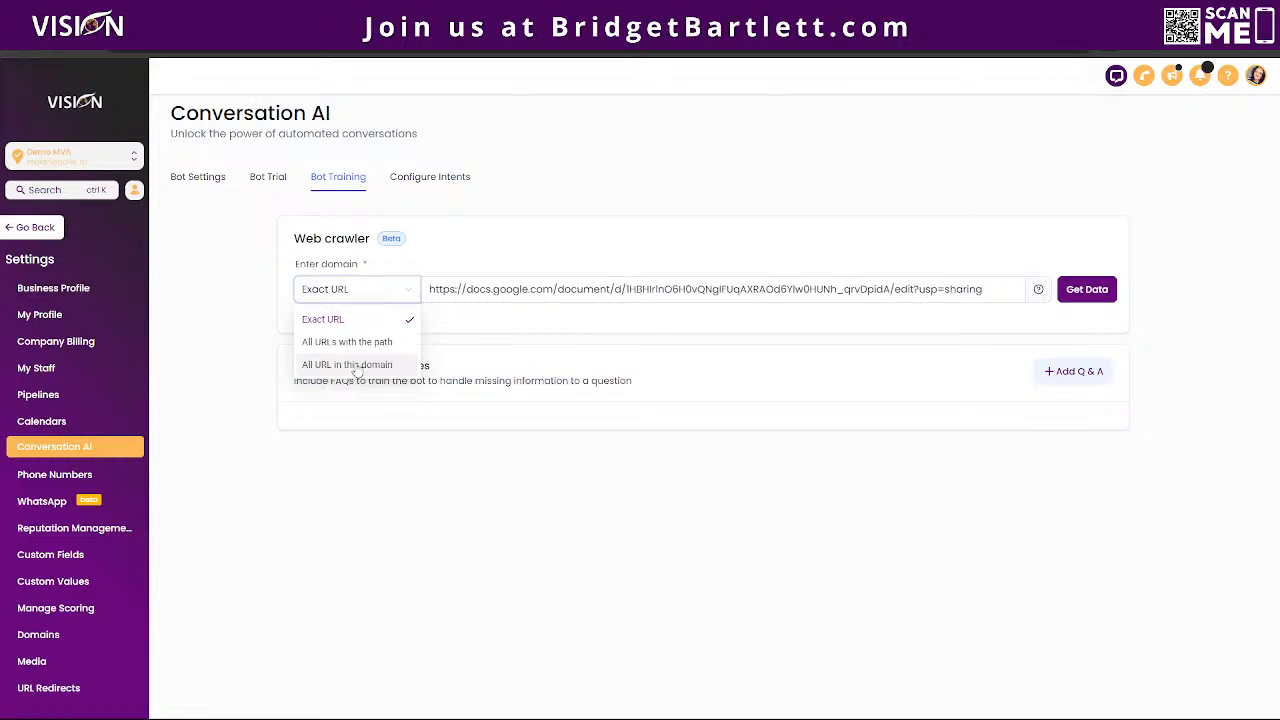
click(334, 323)
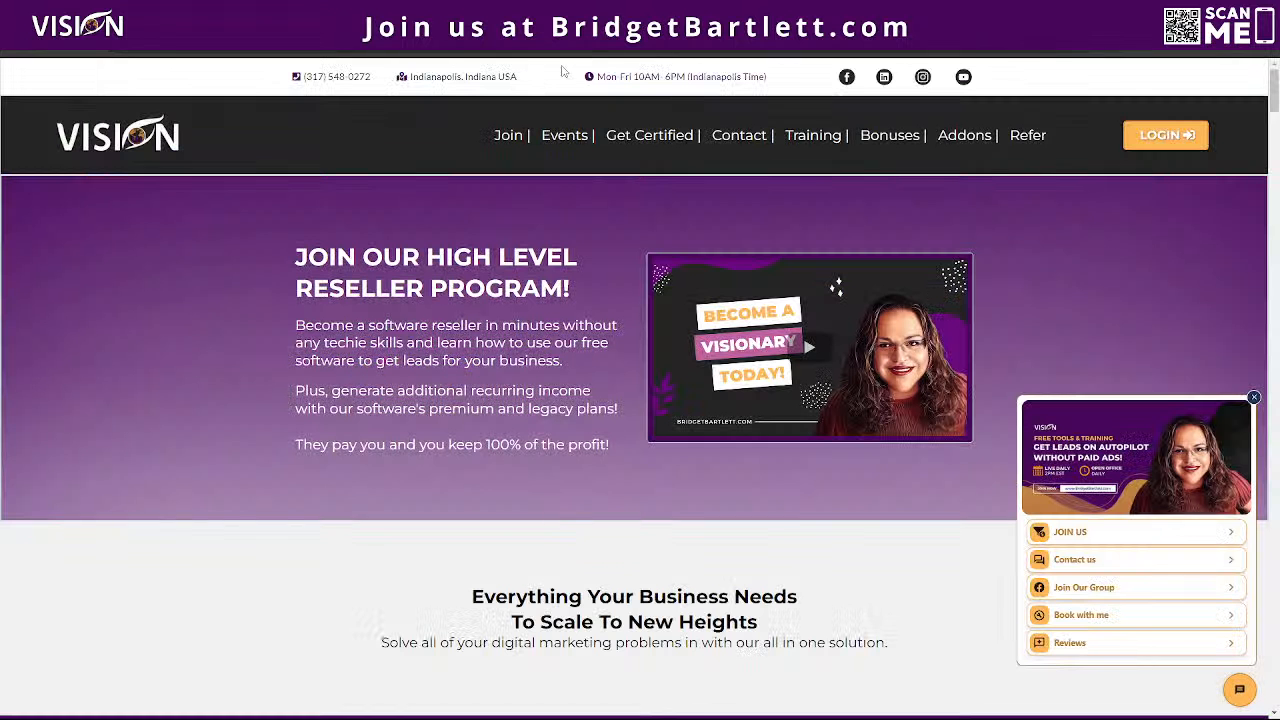
right_click(241, 55)
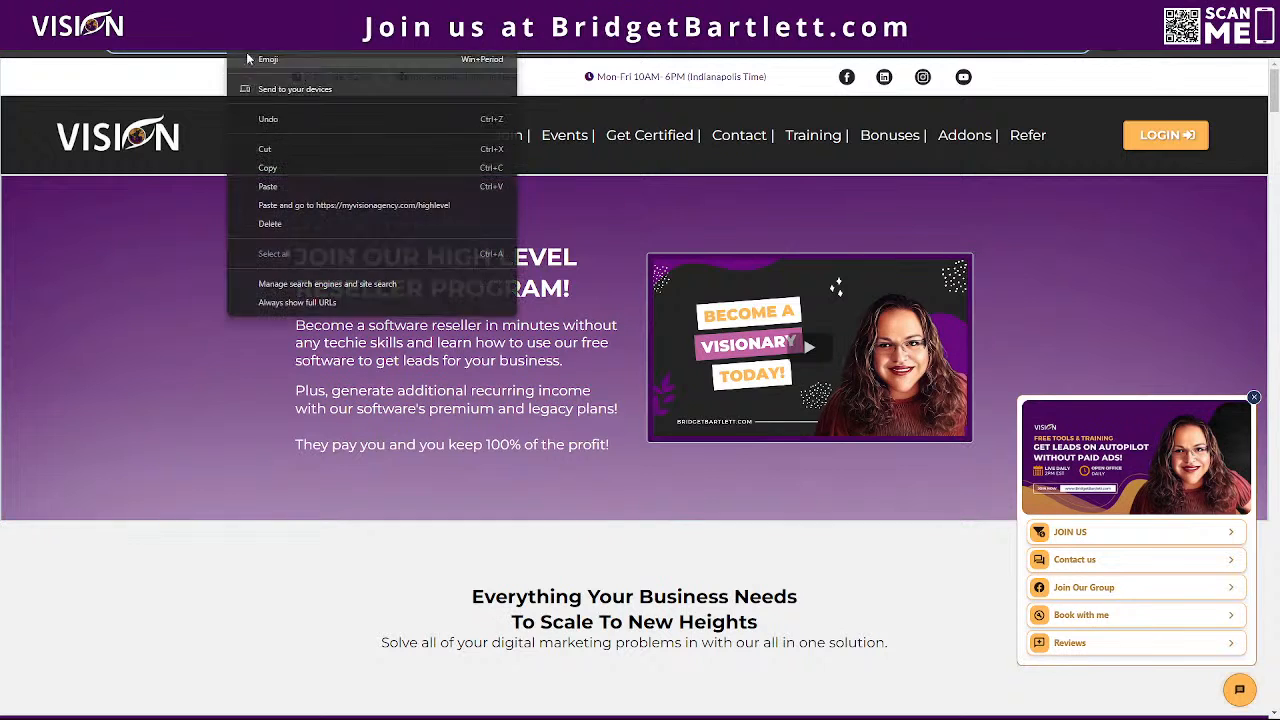
click(277, 168)
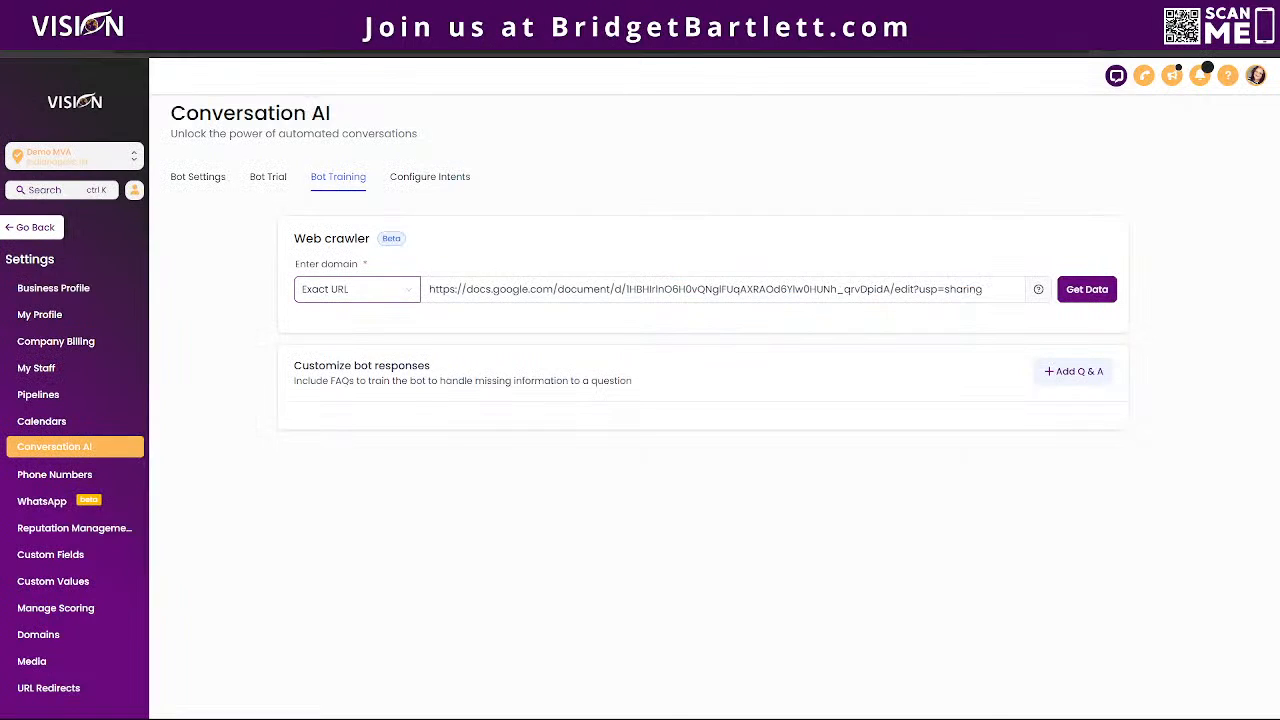
click(1002, 290)
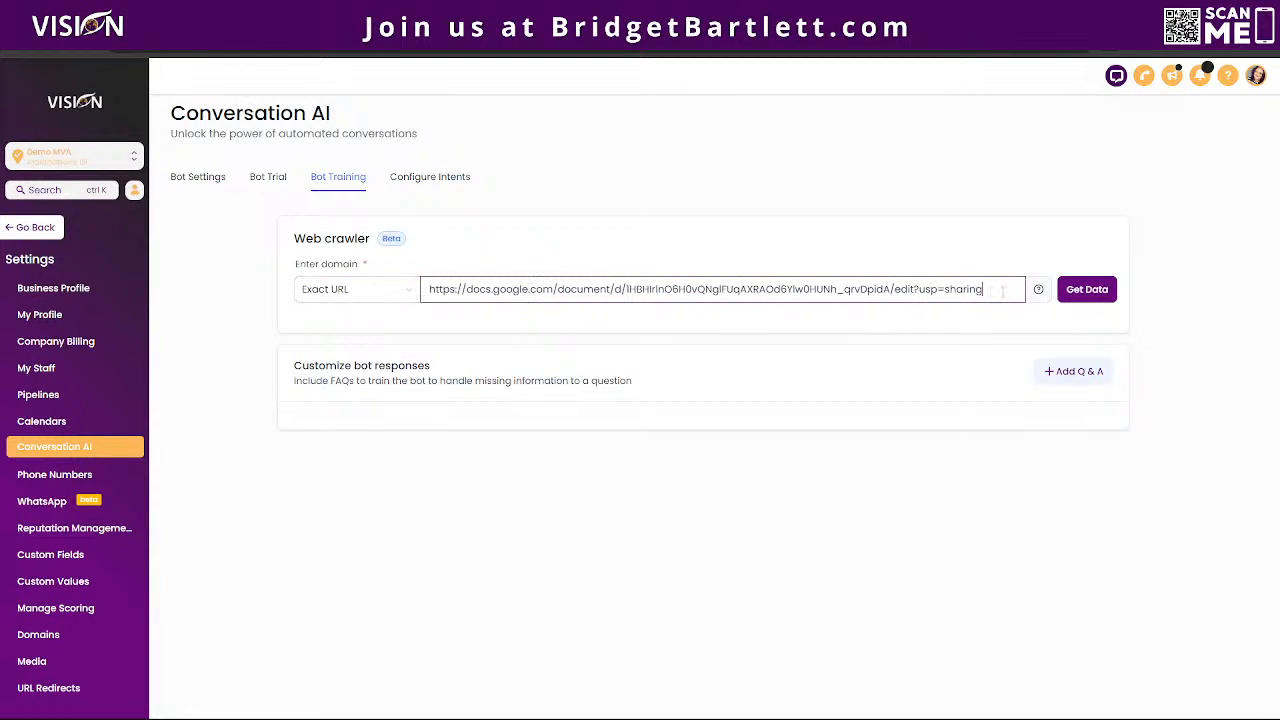
drag(1002, 290, 418, 270)
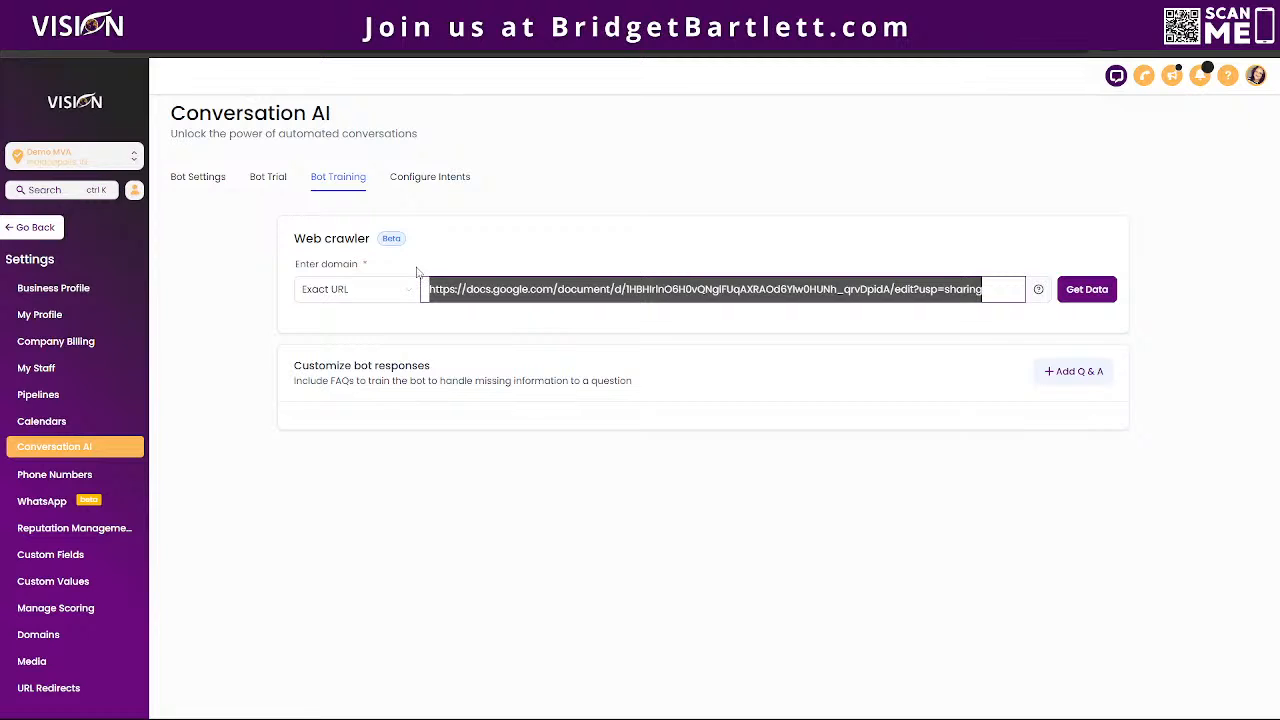
text(https://myvisionagency.com/highlevel)
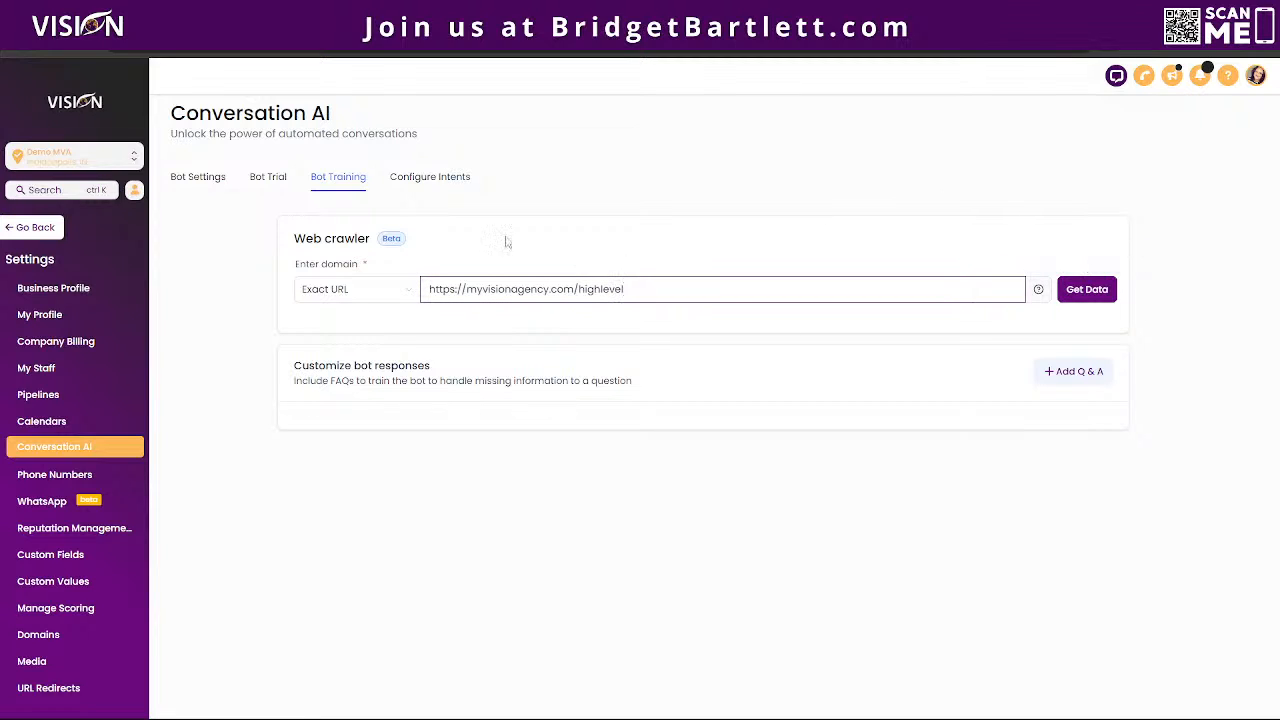
click(1078, 290)
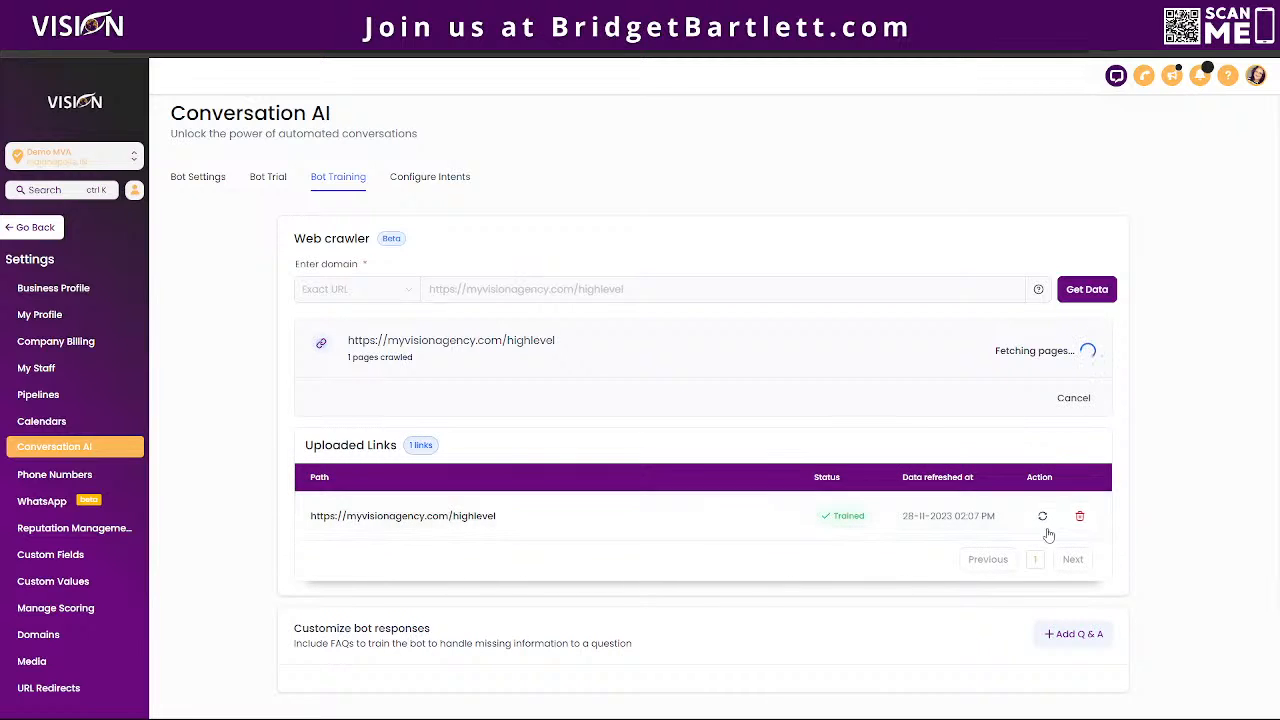
Step: Add a blank question-and-answer entry to the customized bot responses
scroll(700, 454, down, 1)
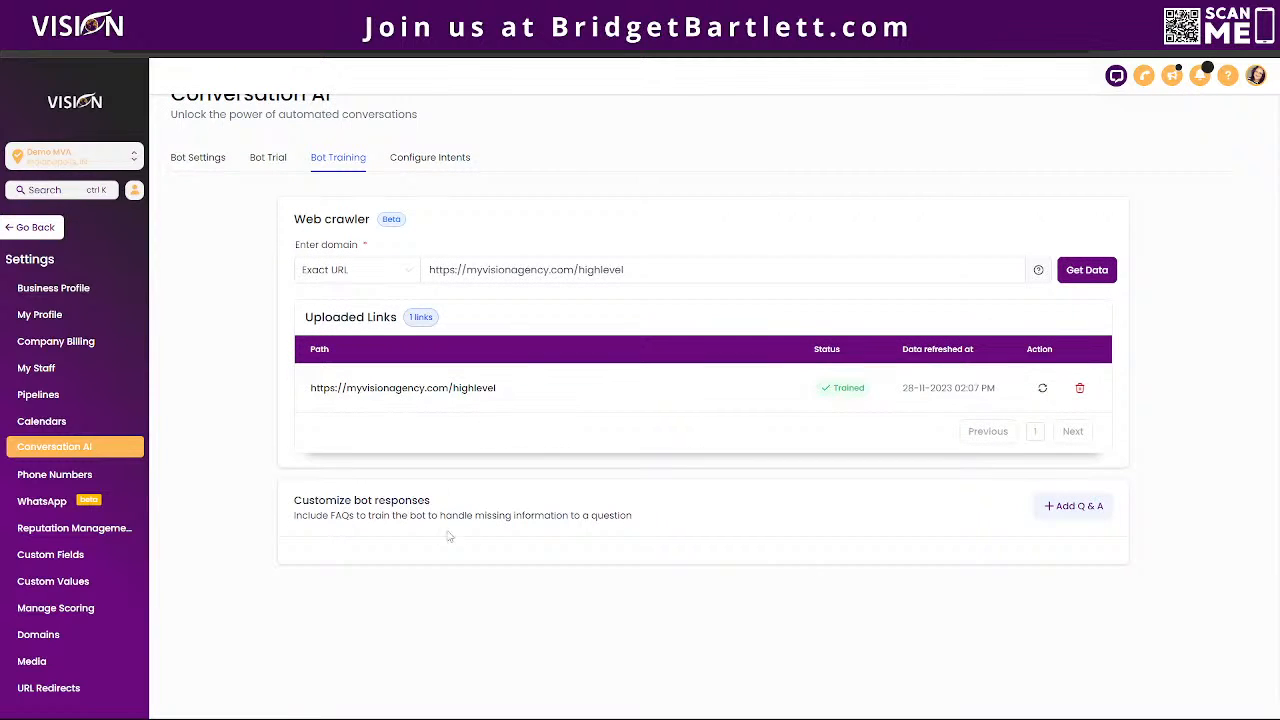
click(1066, 507)
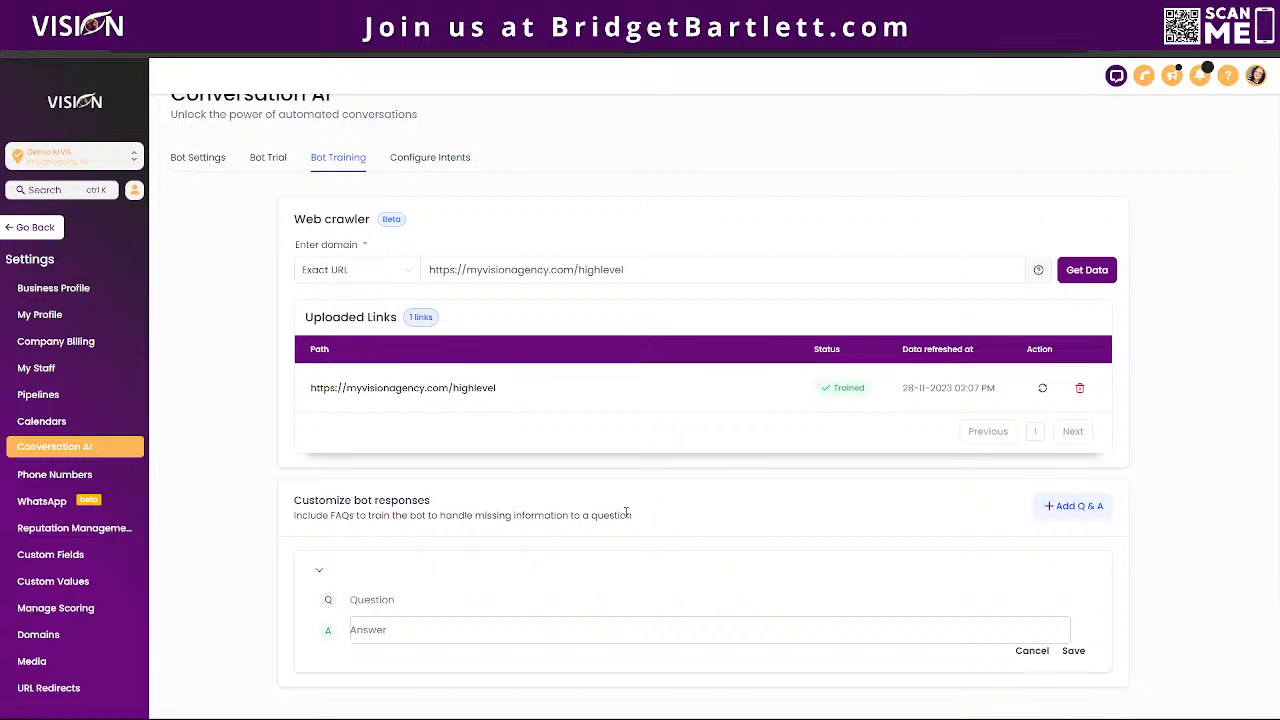
scroll(666, 517, down, 1)
click(366, 477)
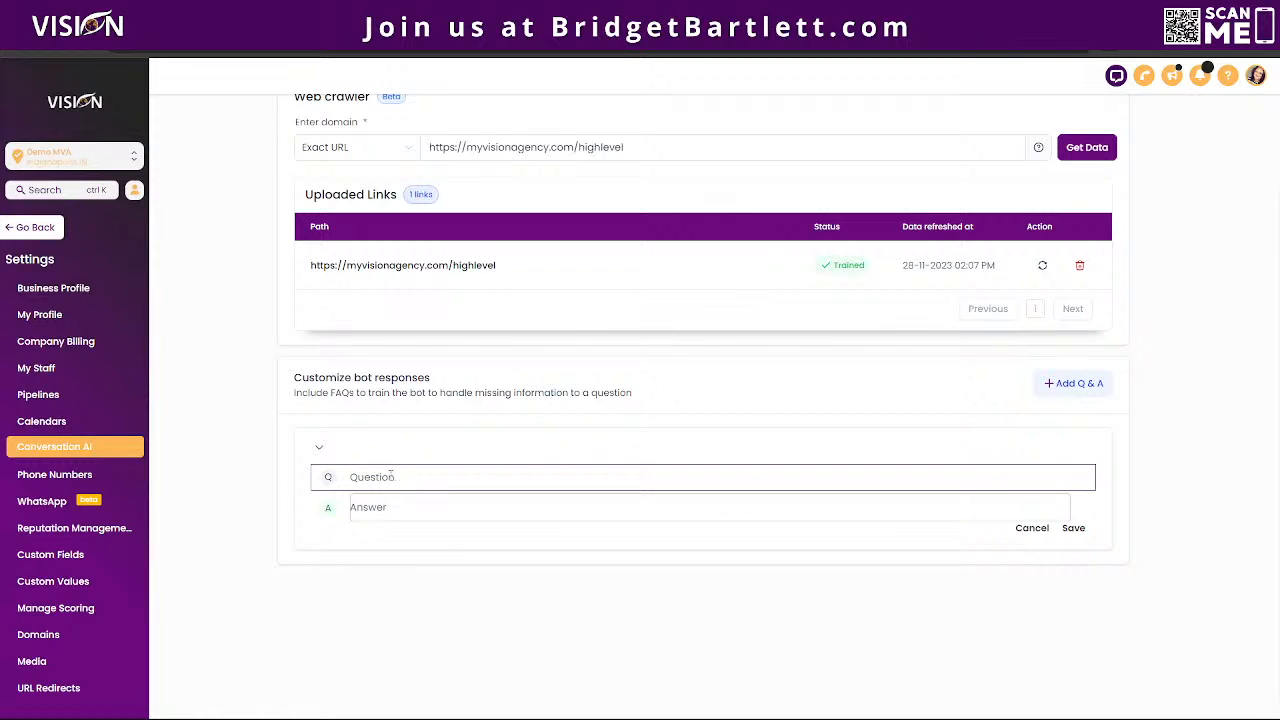
click(388, 510)
click(488, 475)
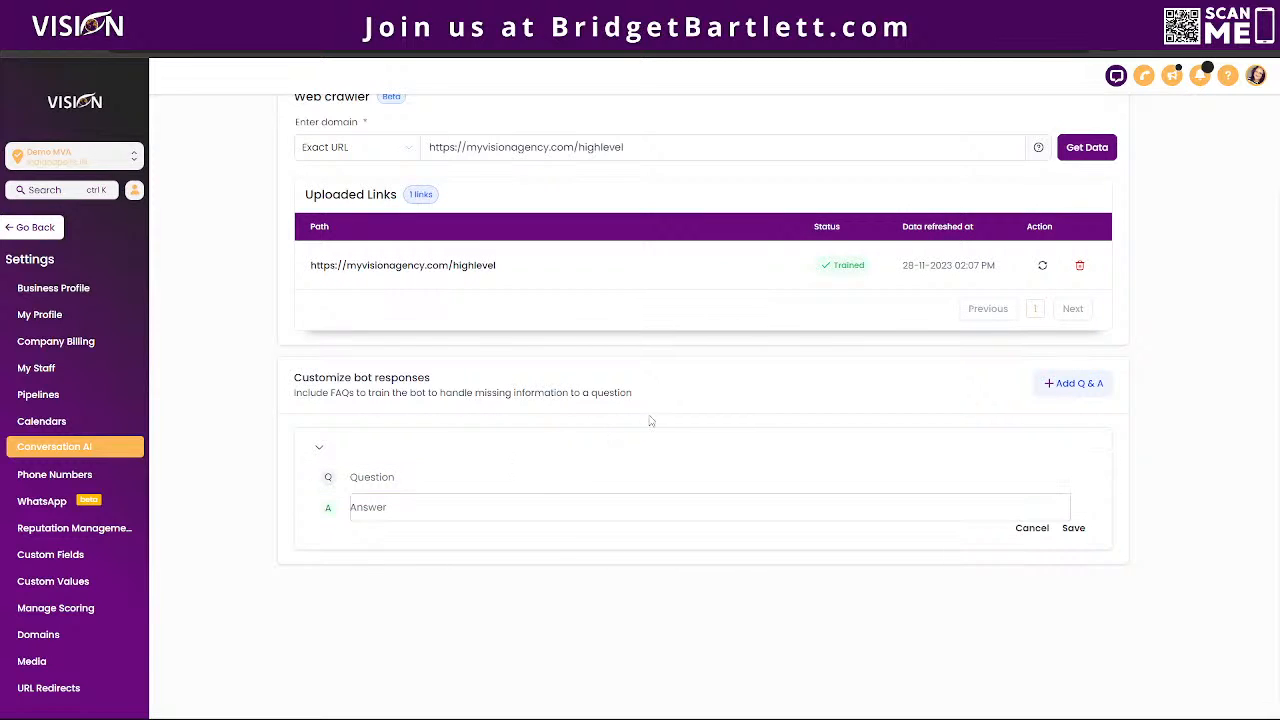
Step: Enable the Appointment Booking intent and add a blank question to its conversation flow
scroll(651, 420, up, 1)
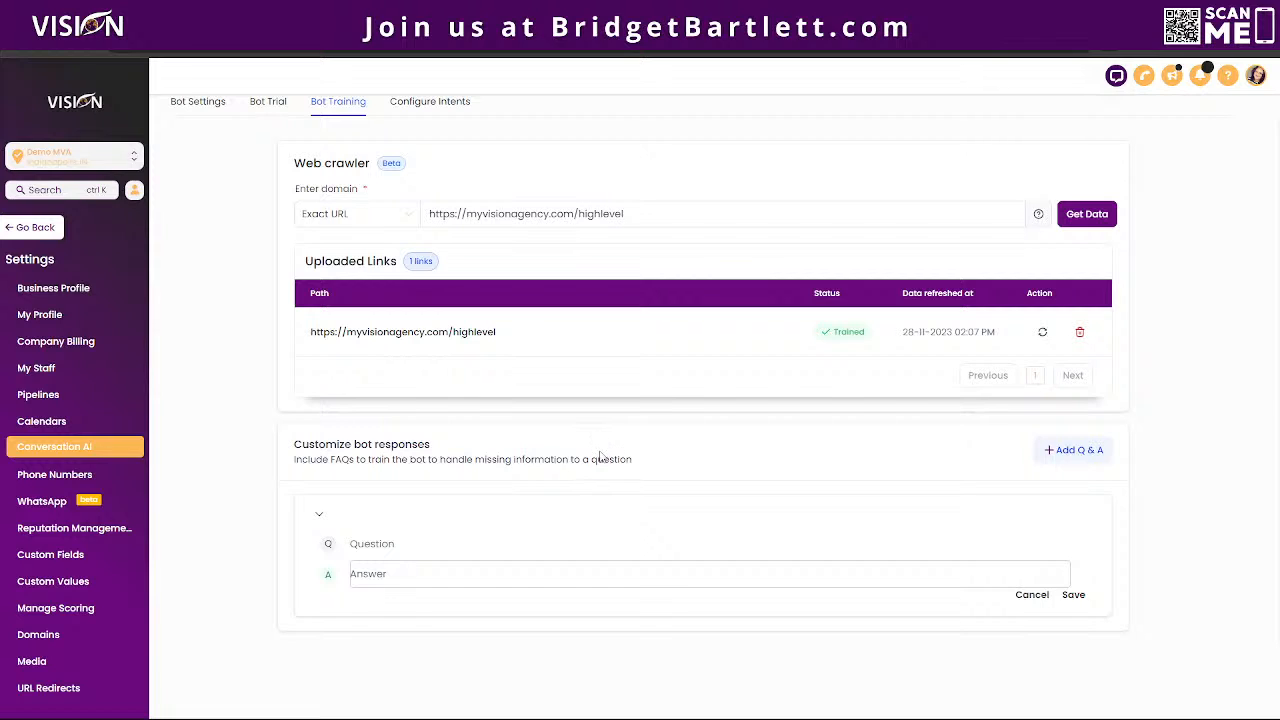
click(441, 104)
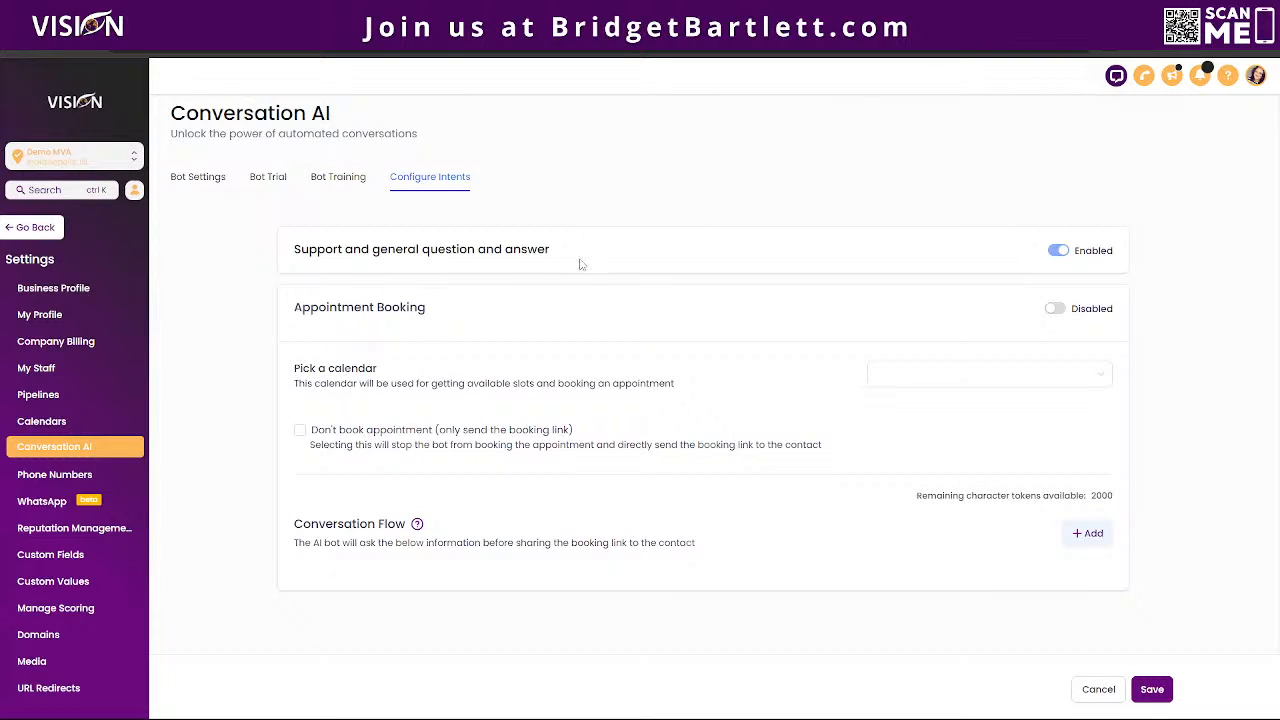
click(1056, 310)
click(1088, 533)
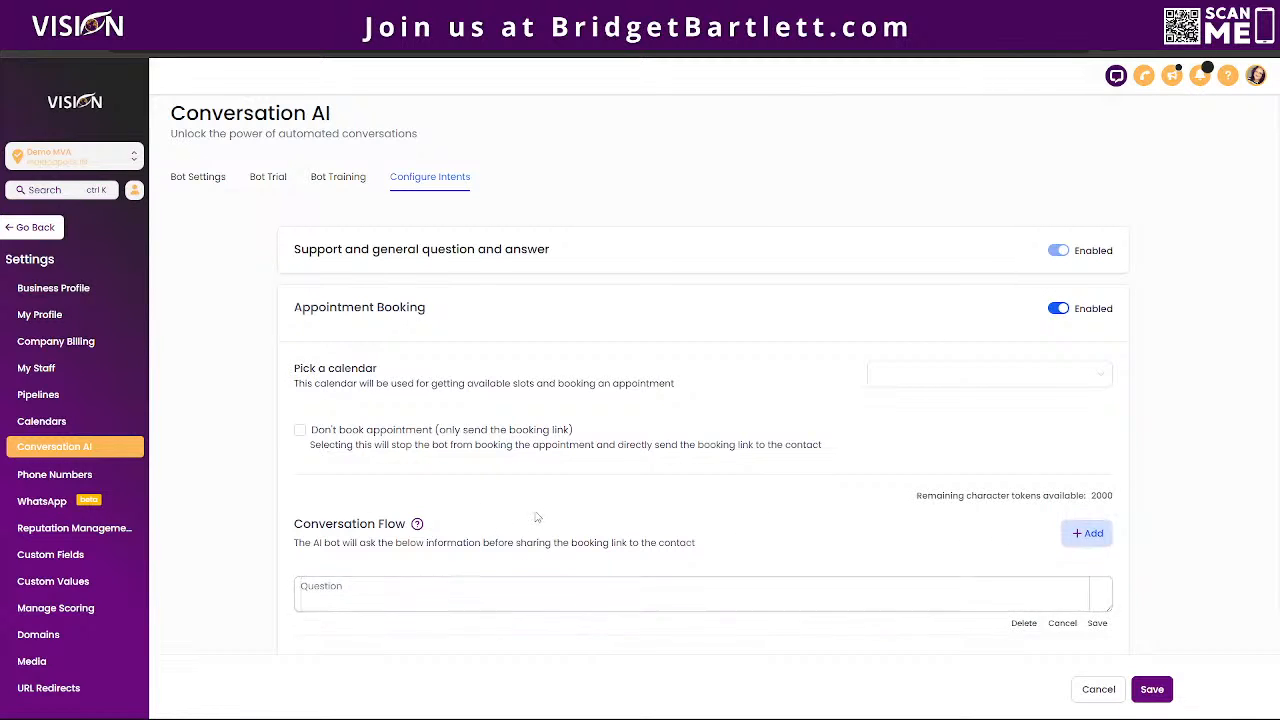
scroll(405, 483, down, 1)
click(393, 485)
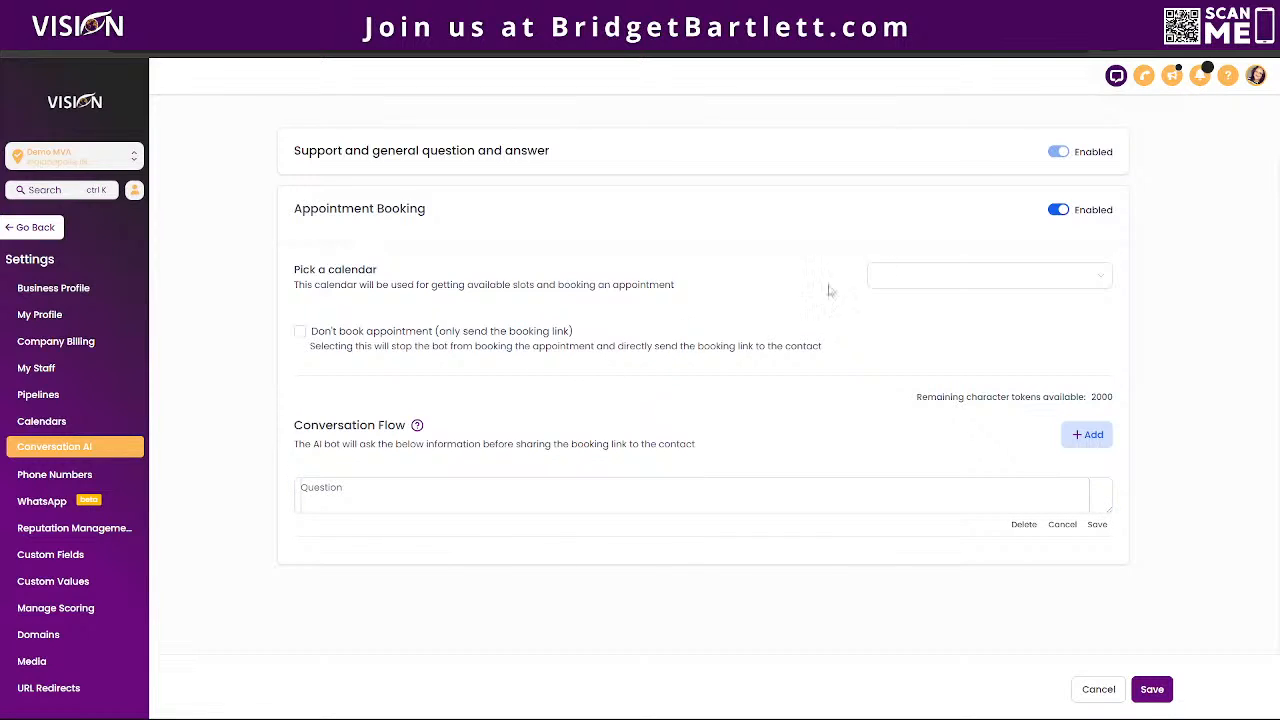
Step: Discard the blank conversation flow question and choose Demo Call as the appointment booking calendar
click(1062, 524)
click(911, 346)
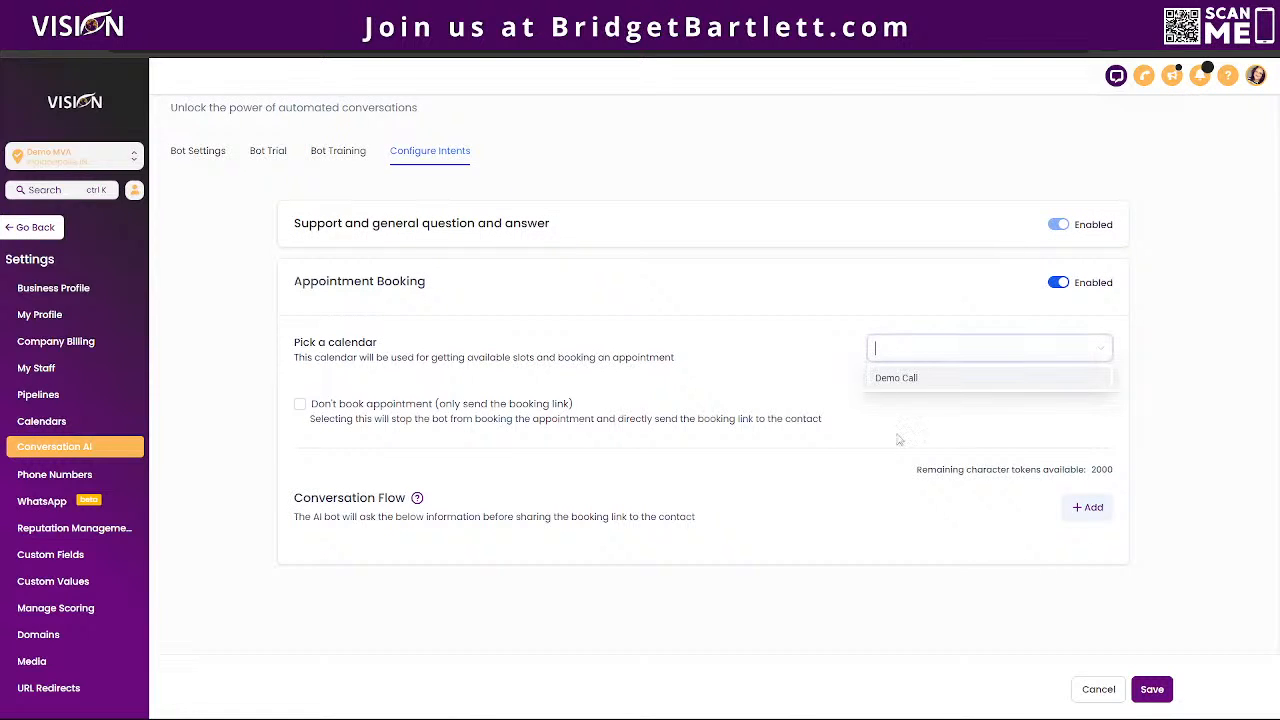
click(887, 377)
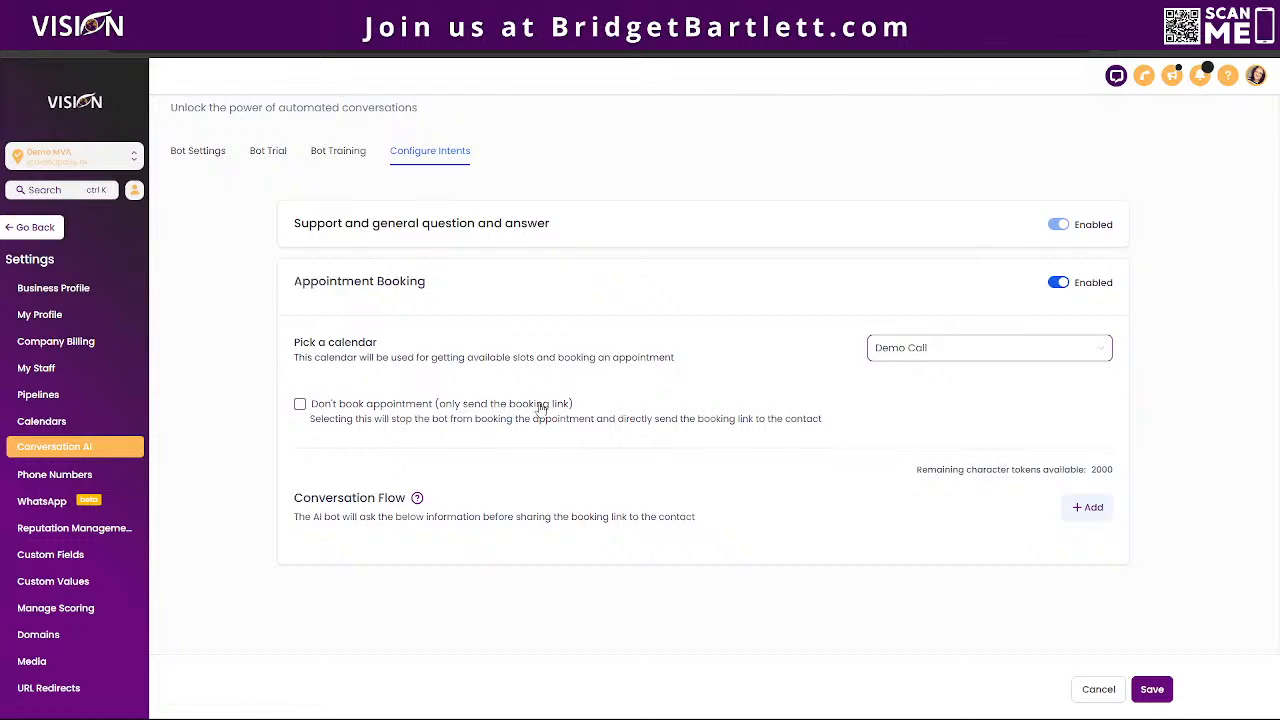
Step: Open the bot trial, and copy the question "What is included in our membership program?" from the program page's Frequently Asked Questions
click(276, 155)
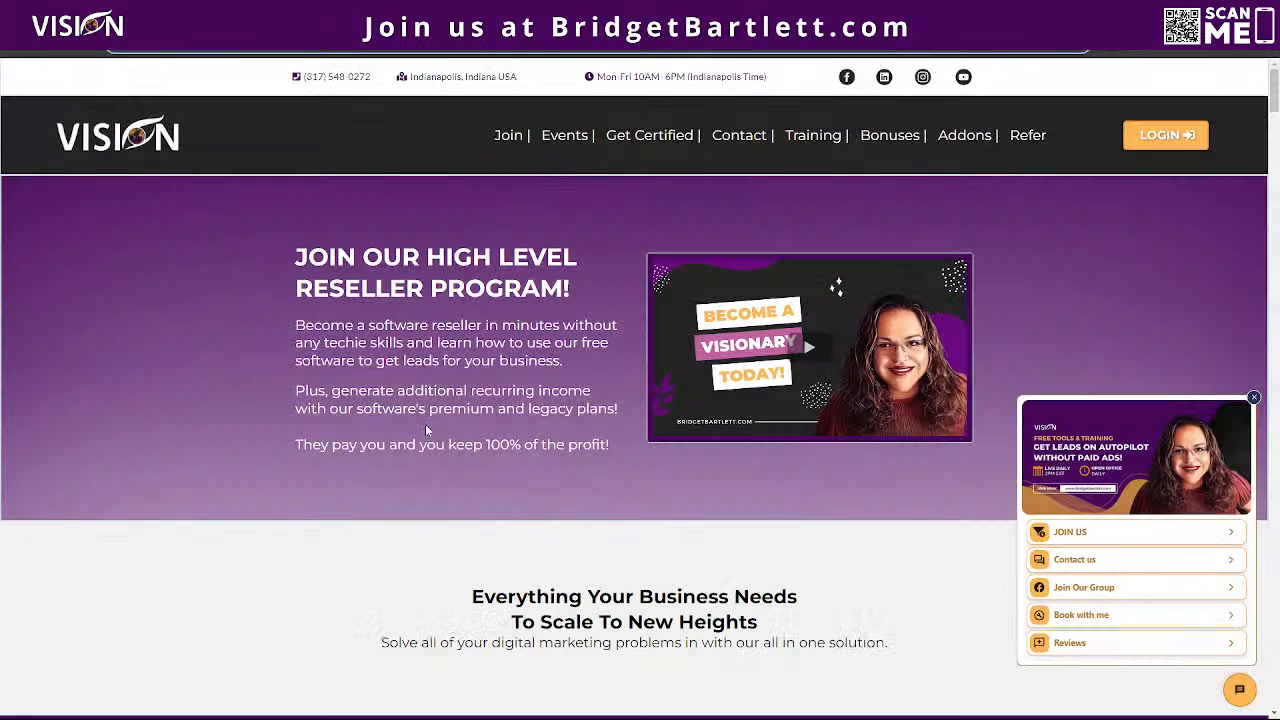
scroll(428, 423, down, 15)
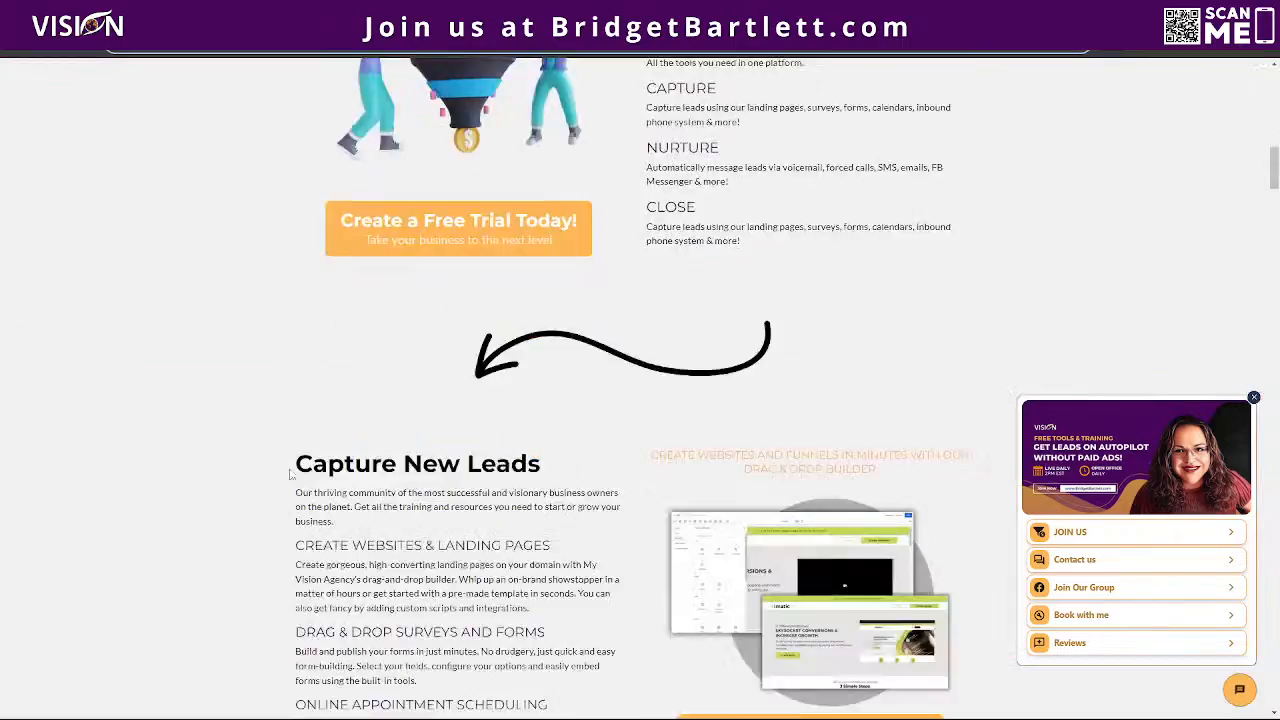
scroll(272, 469, down, 20)
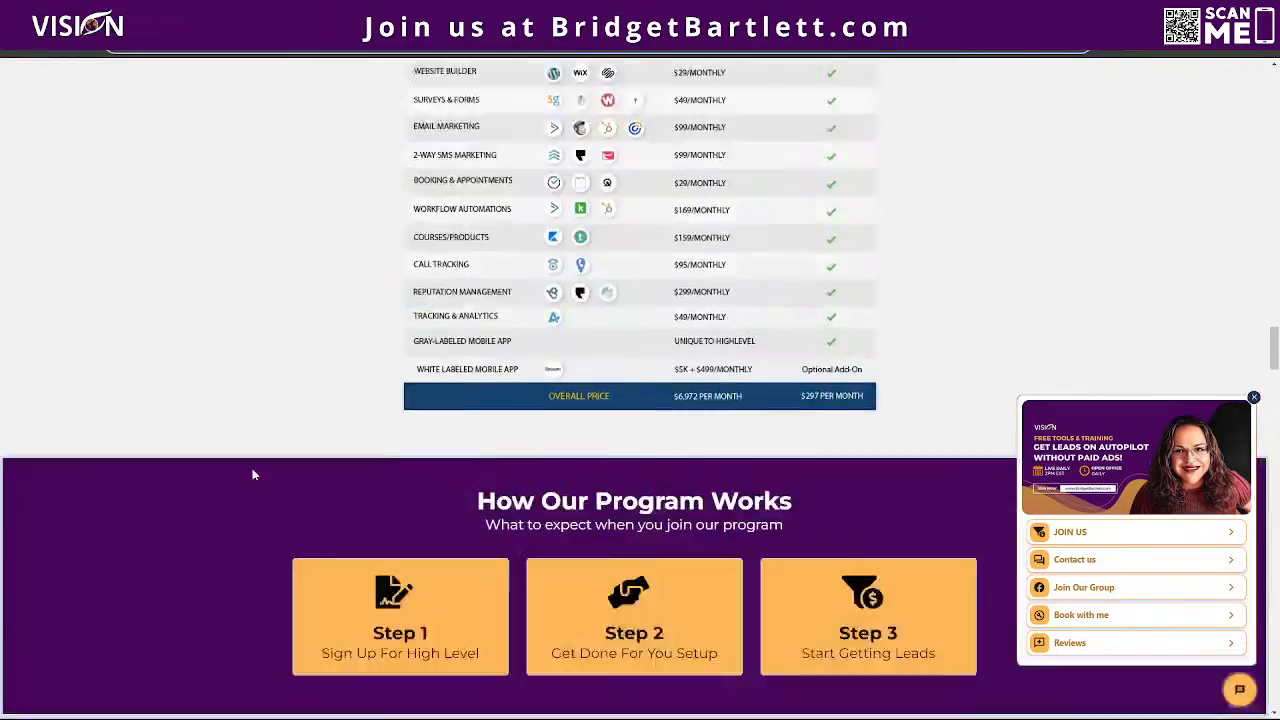
scroll(267, 474, down, 20)
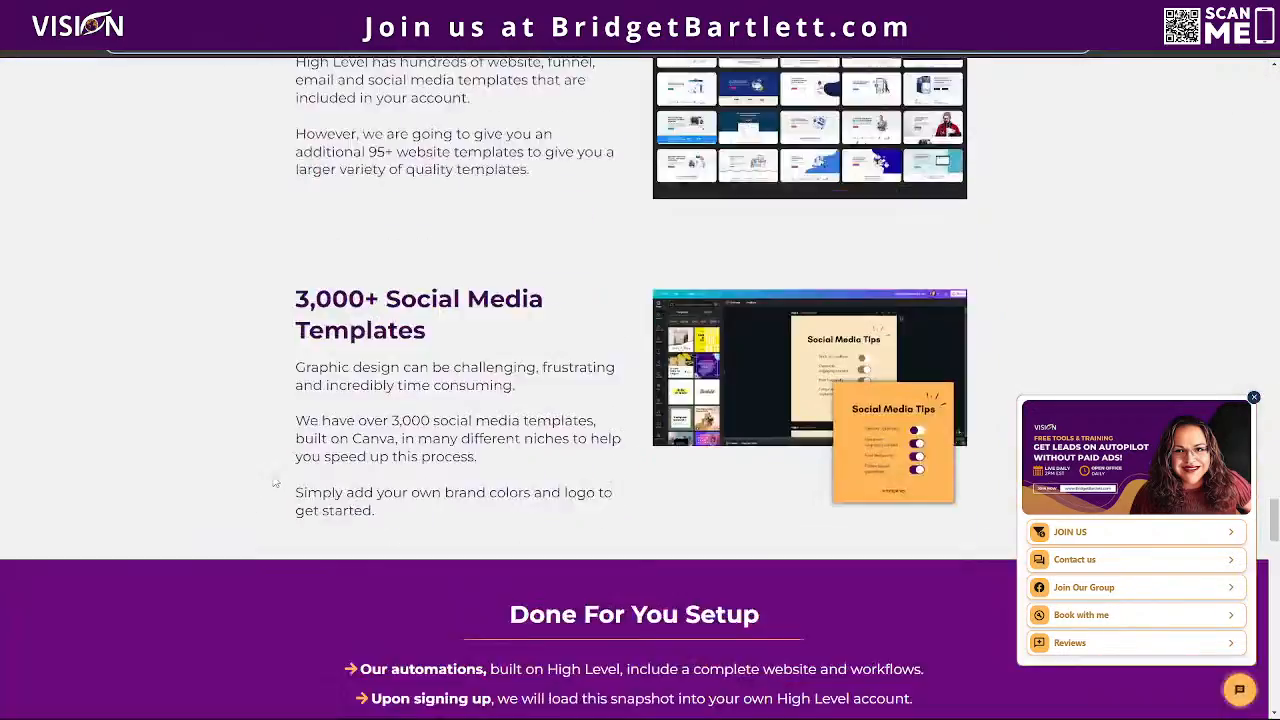
scroll(273, 476, down, 20)
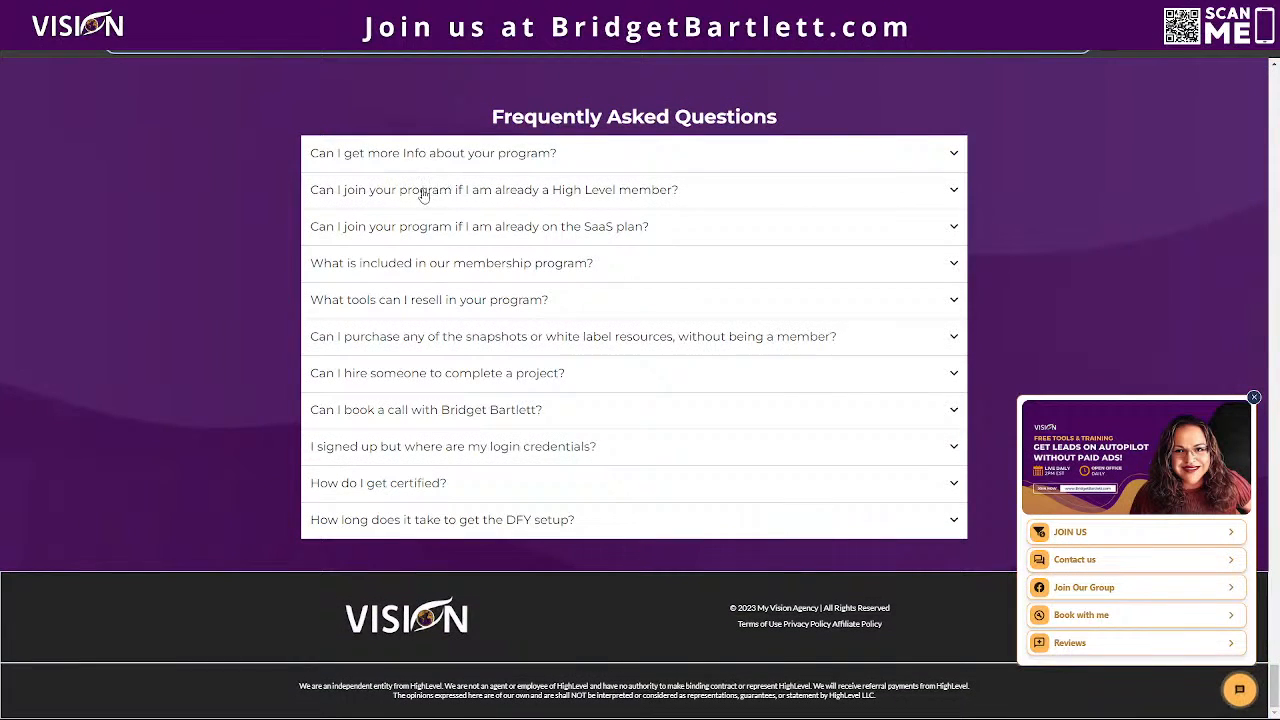
click(420, 266)
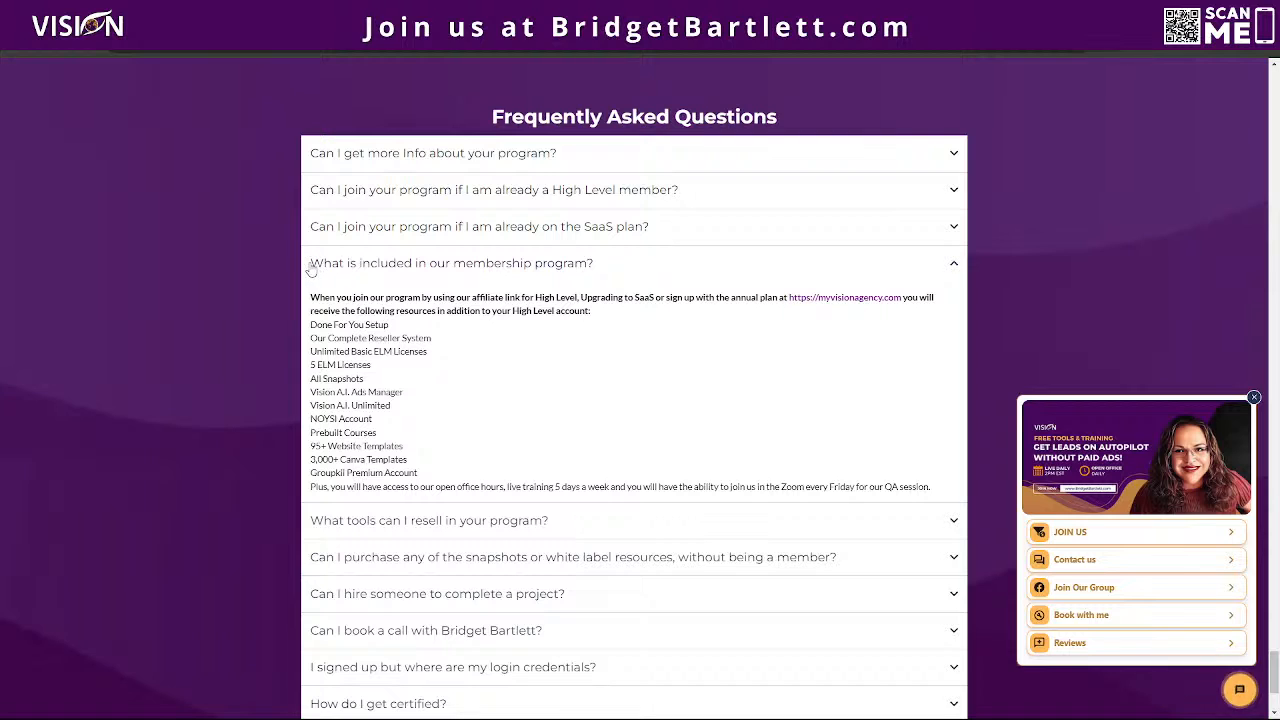
drag(600, 272, 308, 266)
right_click(350, 266)
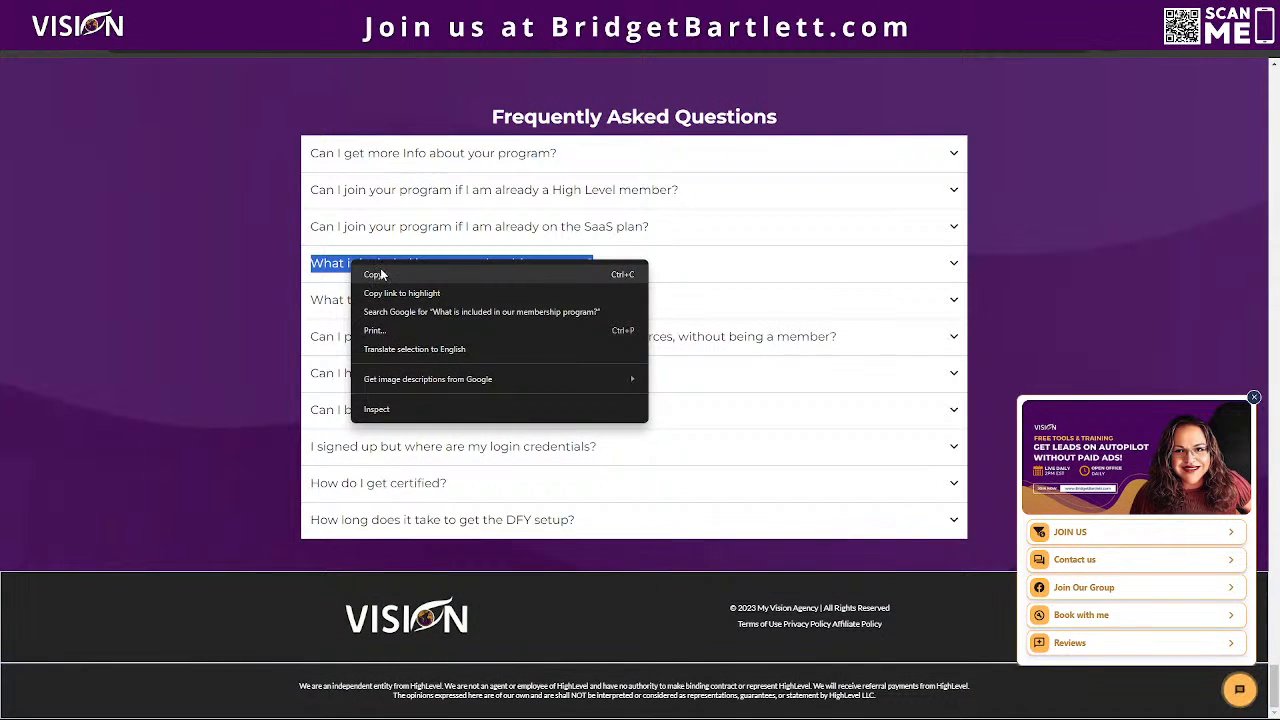
click(383, 273)
Step: Return to the bot trial and send the copied membership program question to the chatbot
click(430, 10)
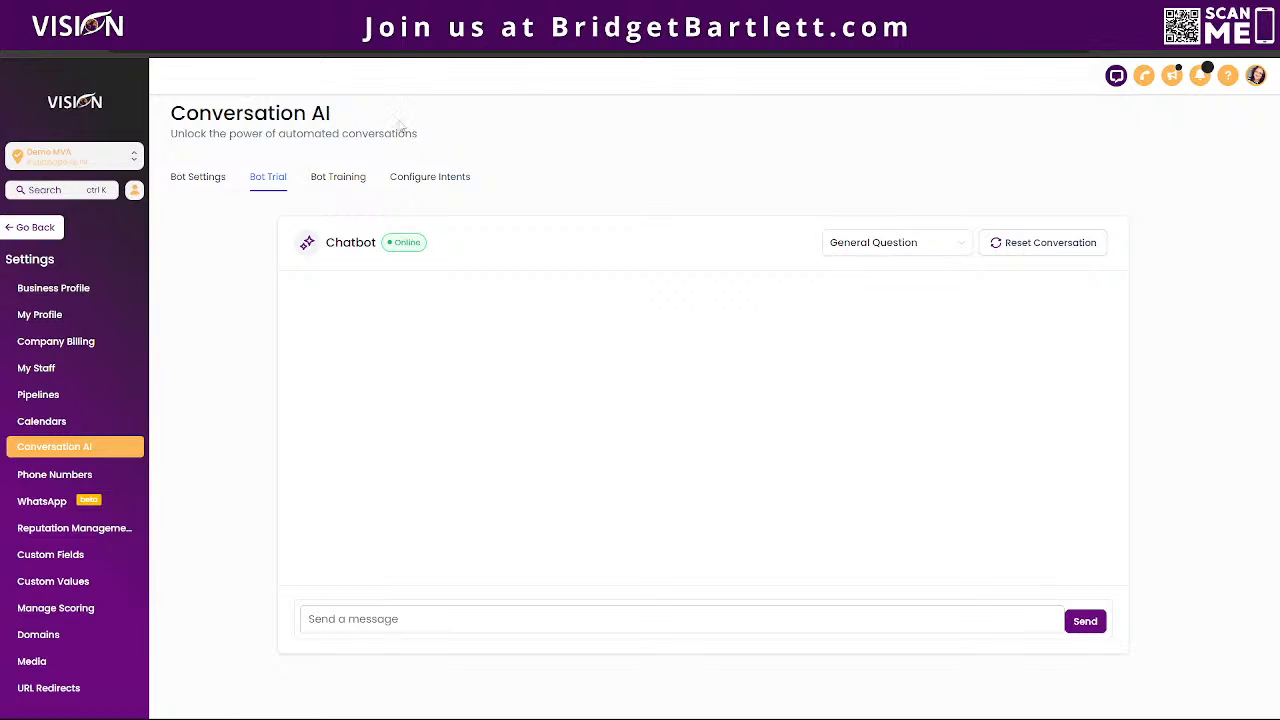
click(424, 614)
key(ctrl+v)
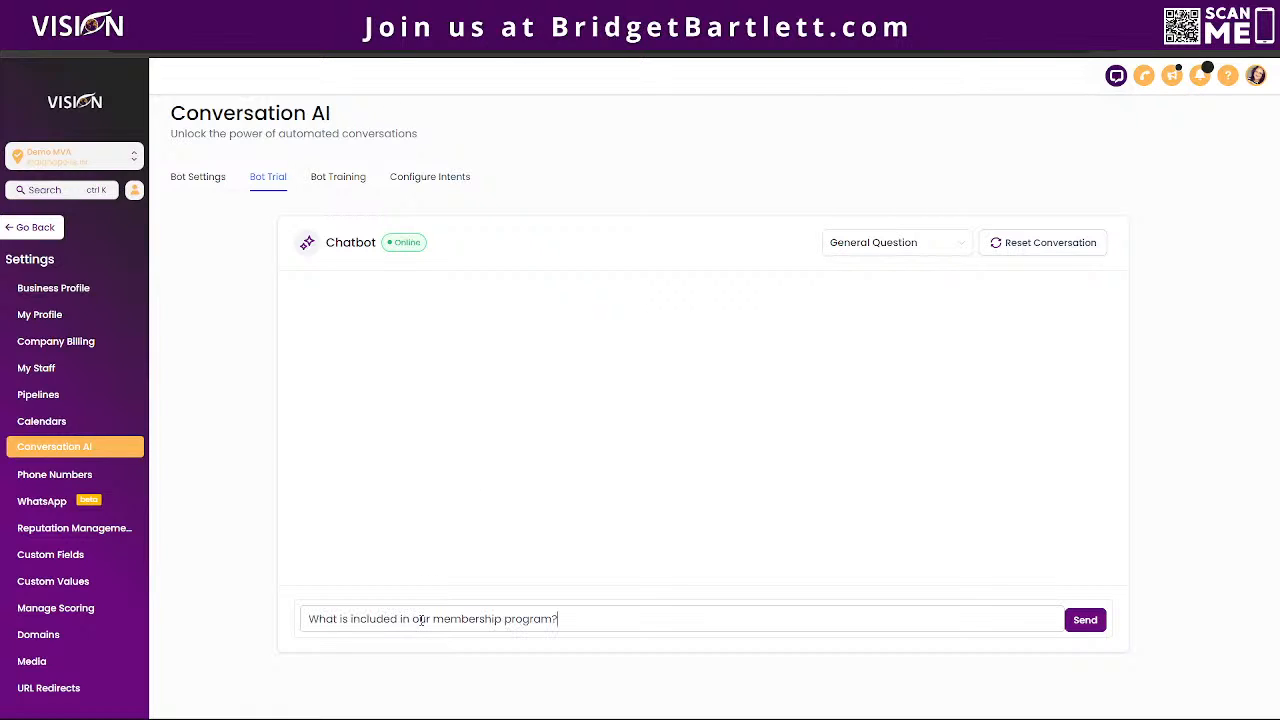
click(1098, 624)
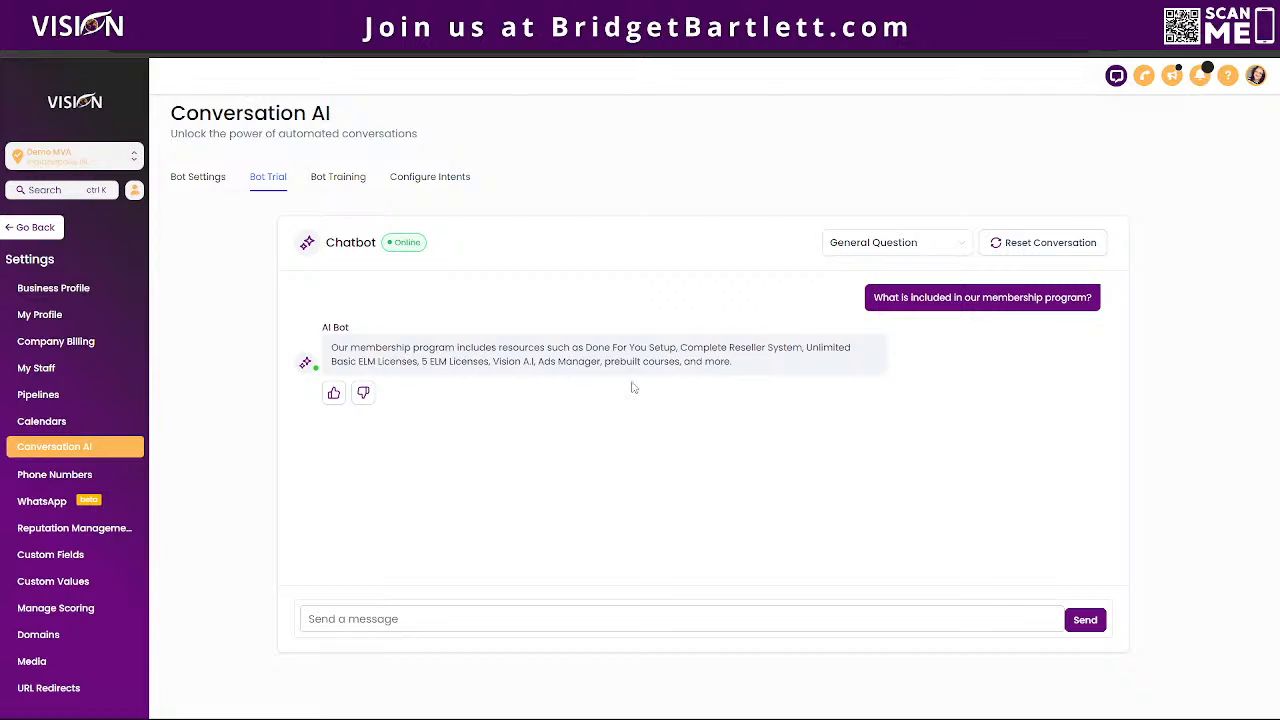
Step: Ask the trial chatbot "Do you train kitty cats?"
click(429, 618)
text(Do you train kitty co)
text(ts)
key(Return)
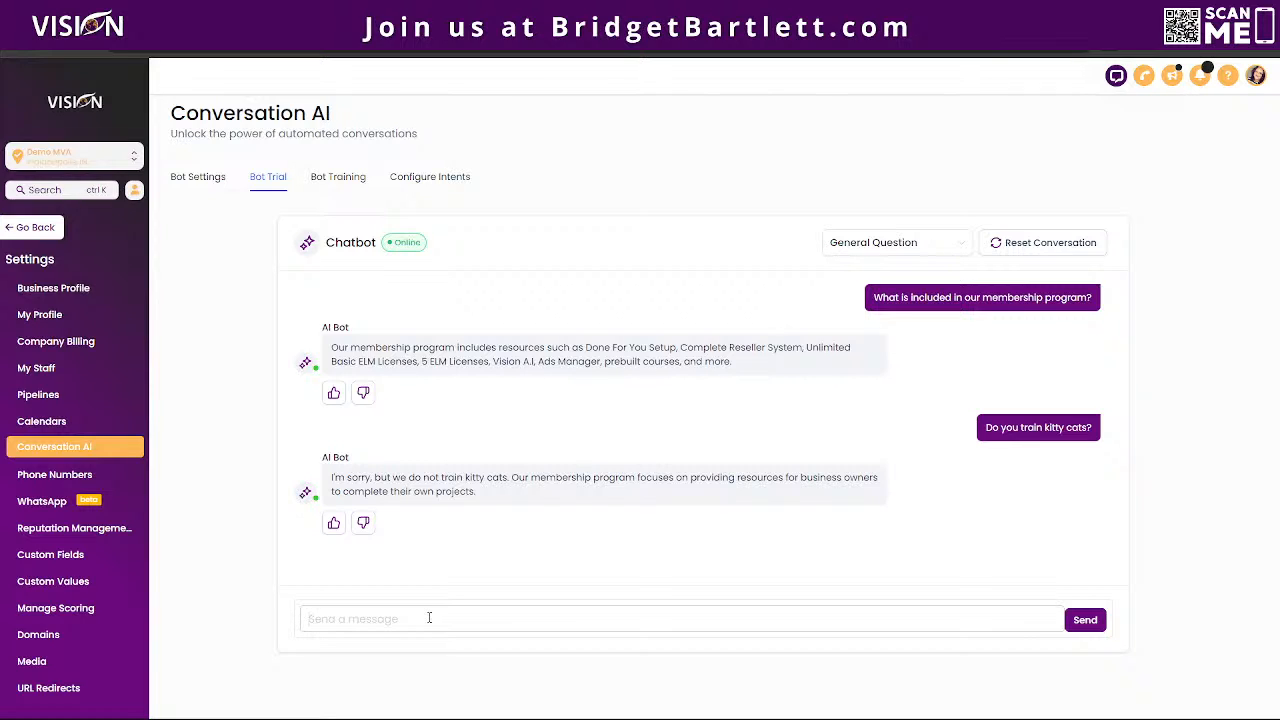
Step: Mark the kitty cats answer as unhelpful and train the bot with "Unfortunately, I am allergic to cats. So we do not train them."
click(364, 524)
click(368, 525)
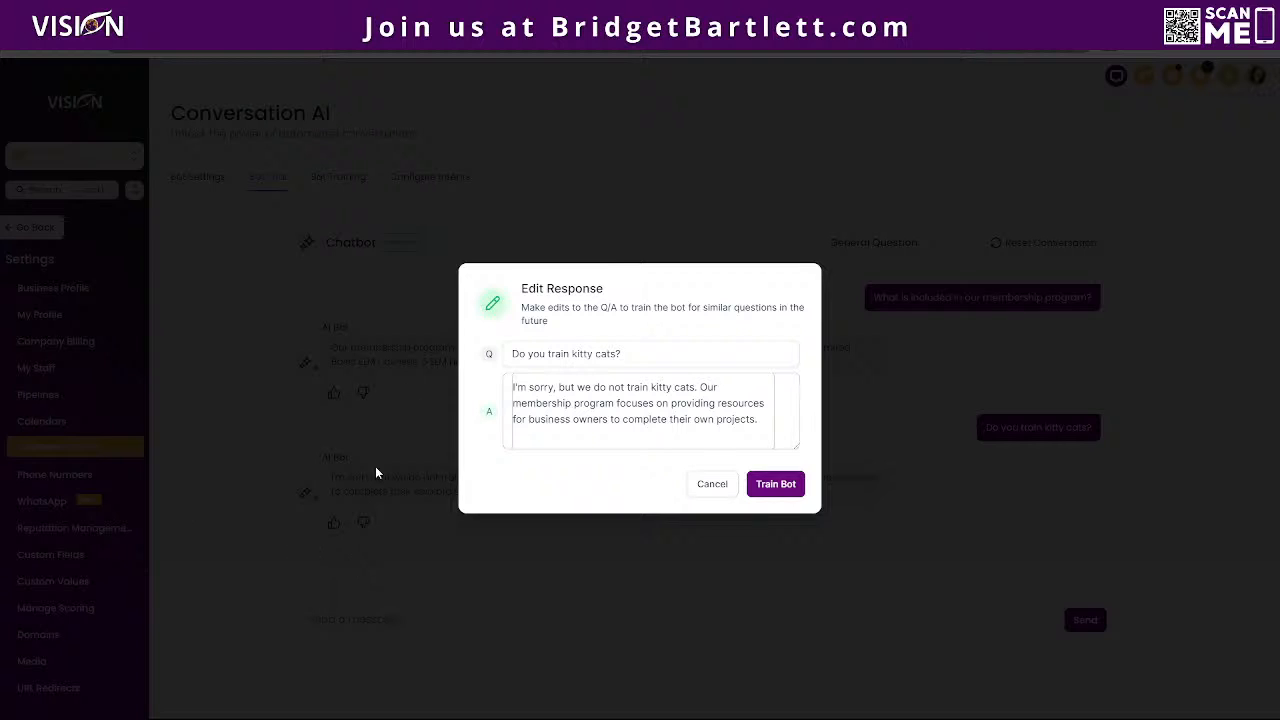
click(526, 390)
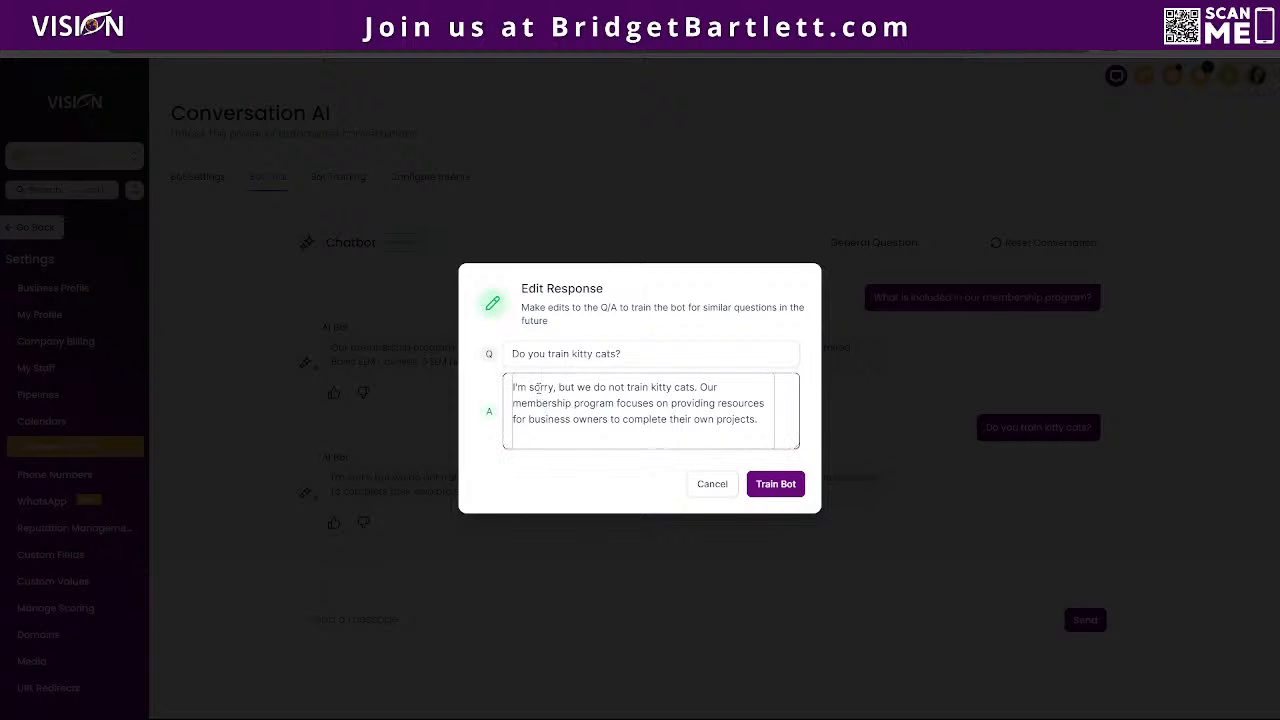
drag(512, 388, 771, 428)
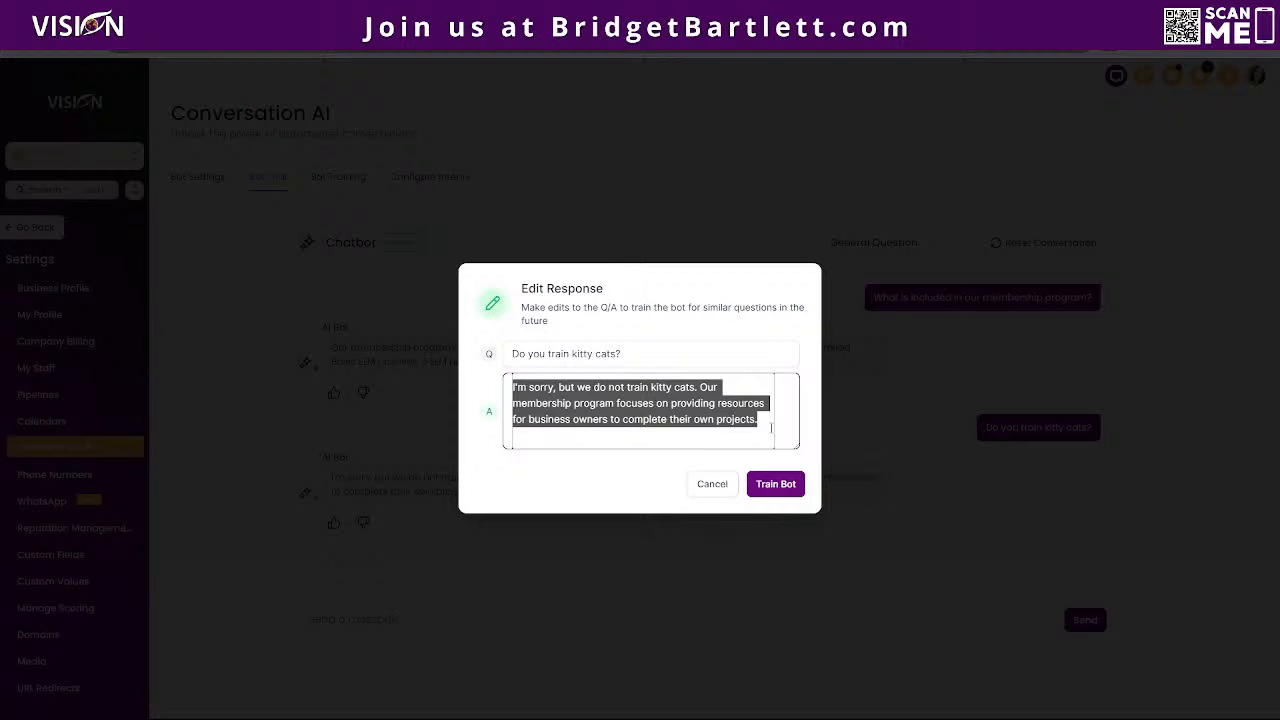
text(UnfortunaTELY)
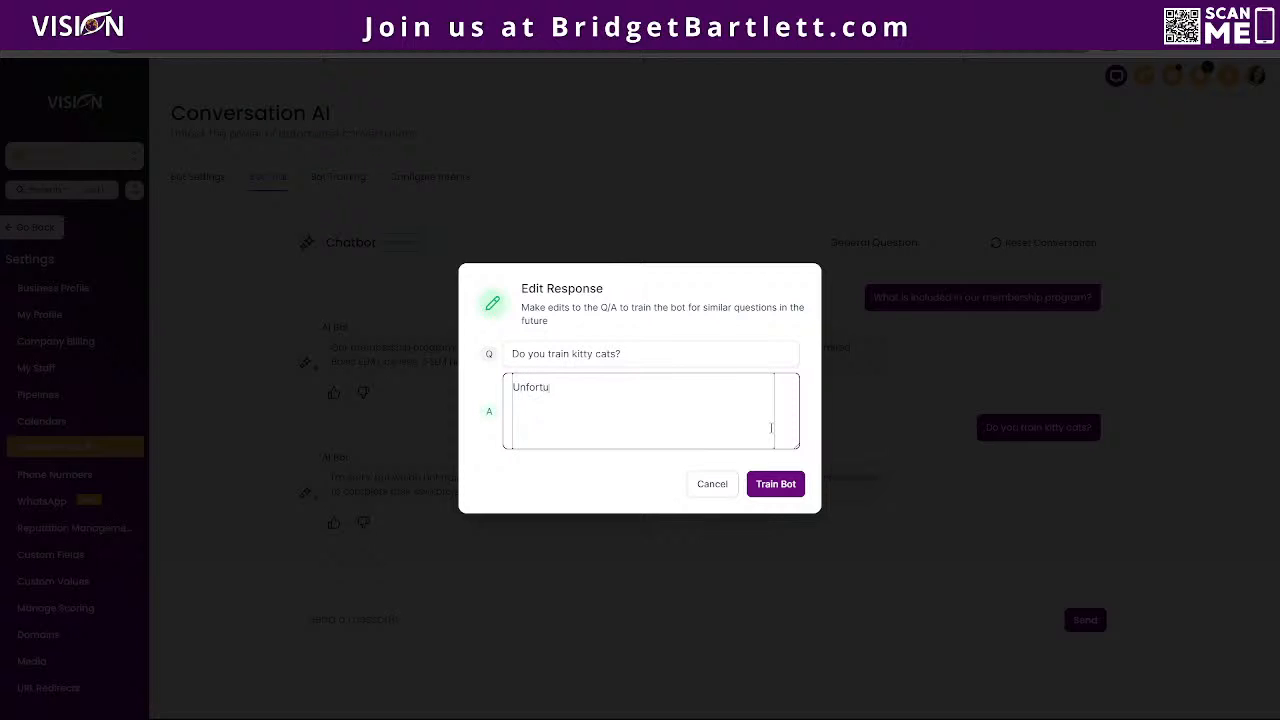
key(BackSpace)
key(BackSpace)
key(BackSpace)
key(BackSpace)
text(tely, I am alergic to)
key(BackSpace)
key(BackSpace)
key(BackSpace)
key(BackSpace)
key(BackSpace)
key(BackSpace)
text(llergicx to)
key(BackSpace)
key(BackSpace)
key(BackSpace)
text(to kitty)
text(s)
key(BackSpace)
text(cats. So we do no)
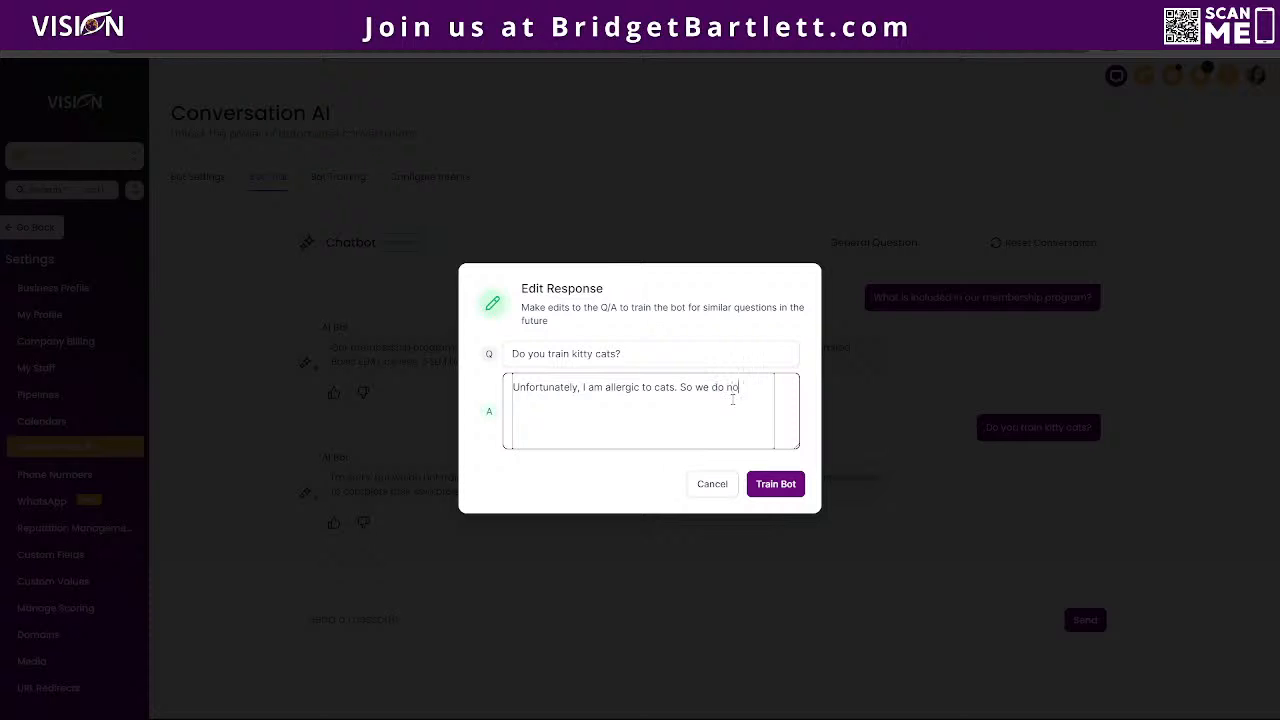
text(t traib them)
click(776, 484)
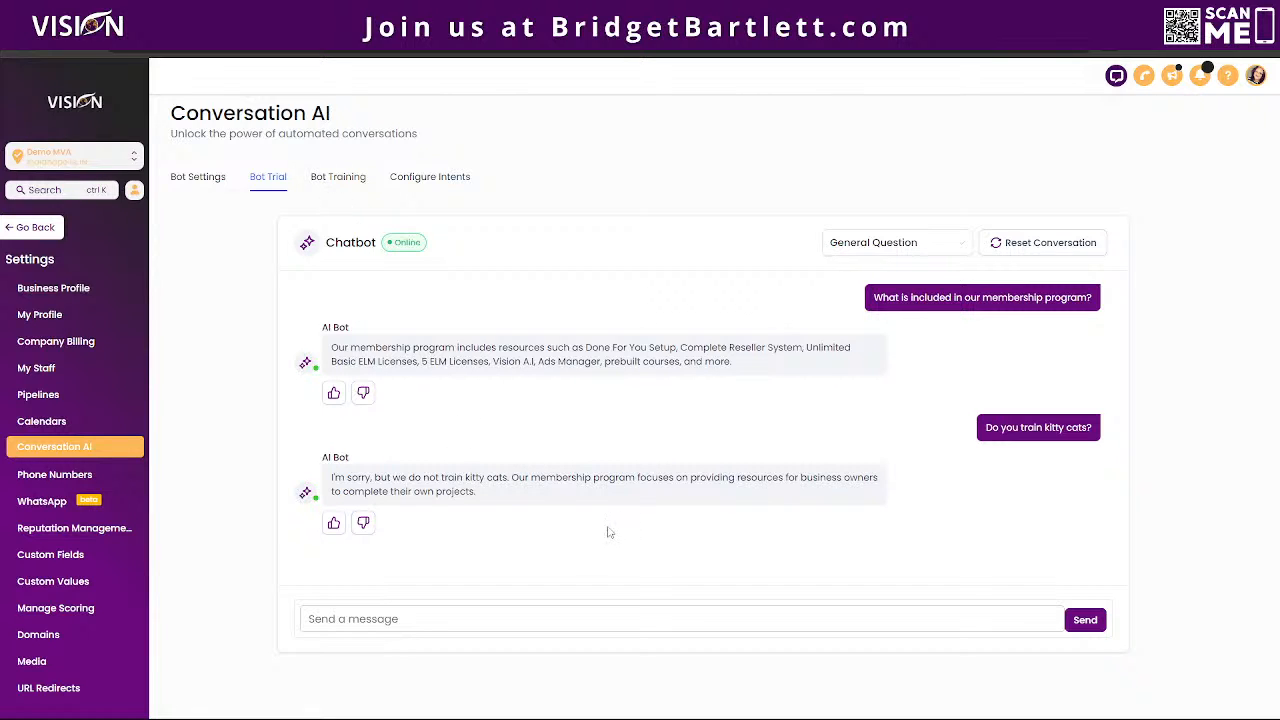
Step: Open the bot training settings and expand the "Do you train kitty cats?" entry to review its trained answer
click(334, 180)
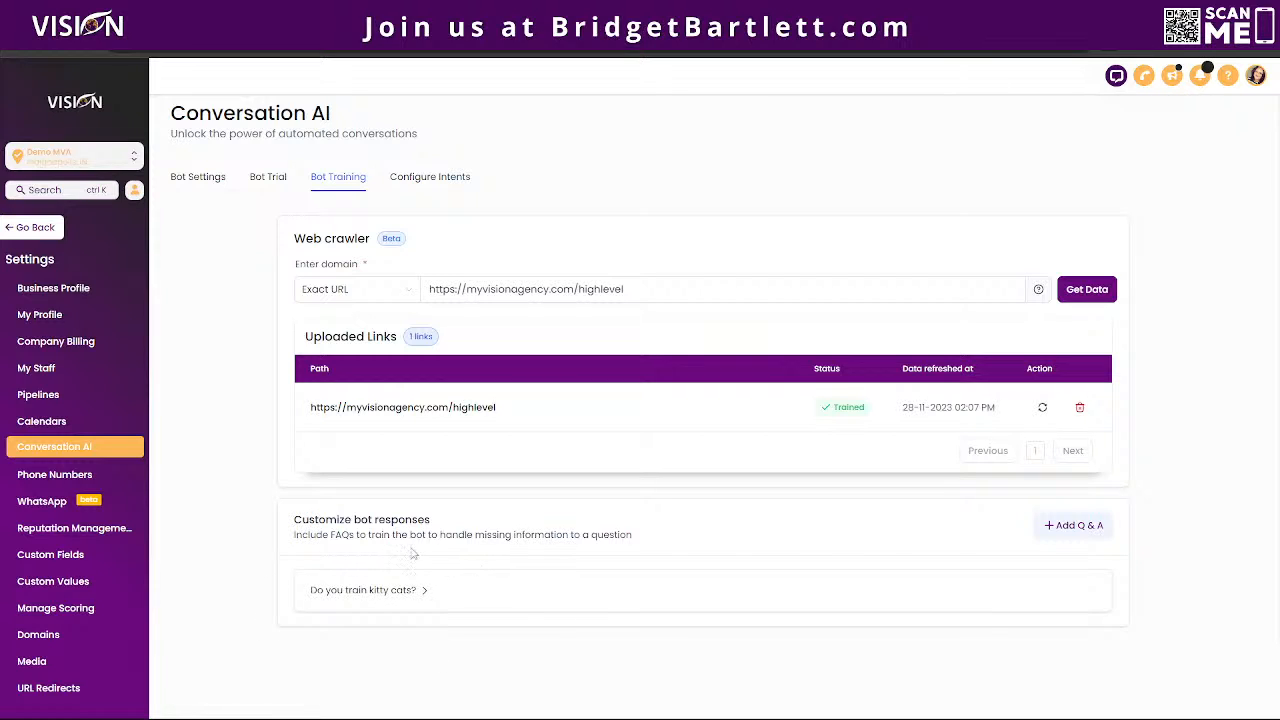
click(410, 590)
scroll(505, 591, down, 2)
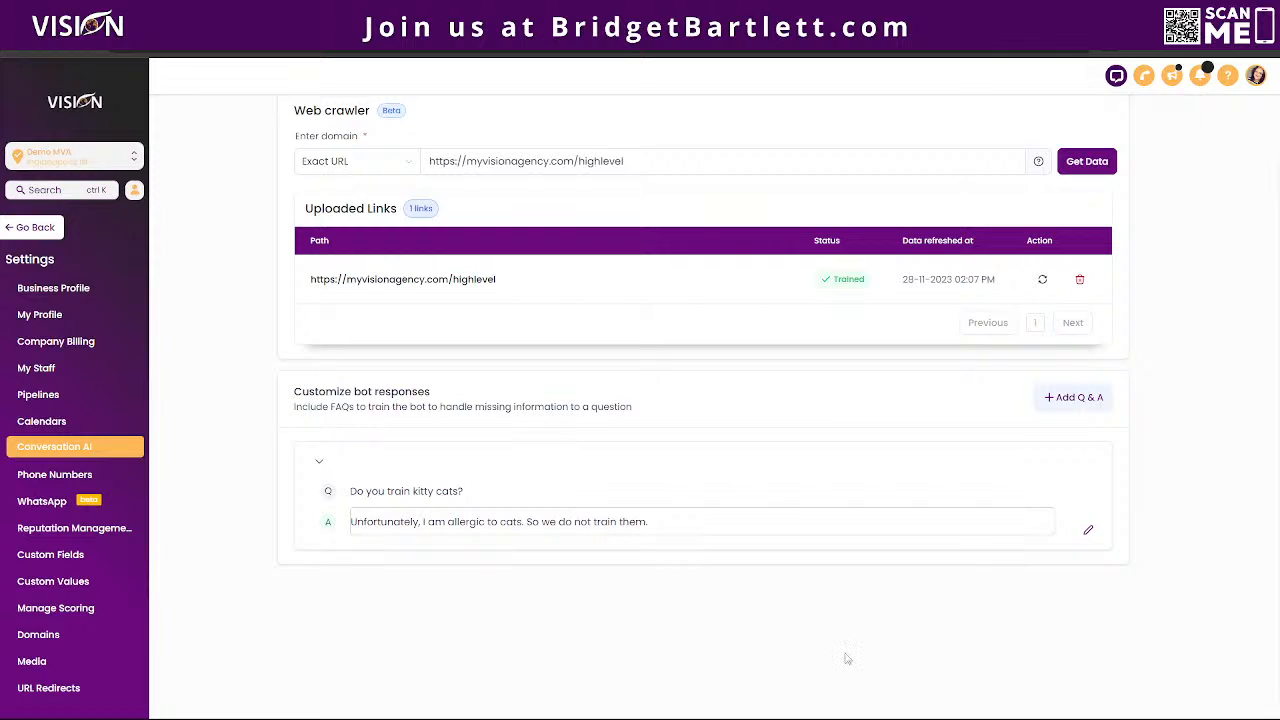
Step: Add a blank question-and-answer entry above the kitty cats entry in the customized bot responses
click(1062, 399)
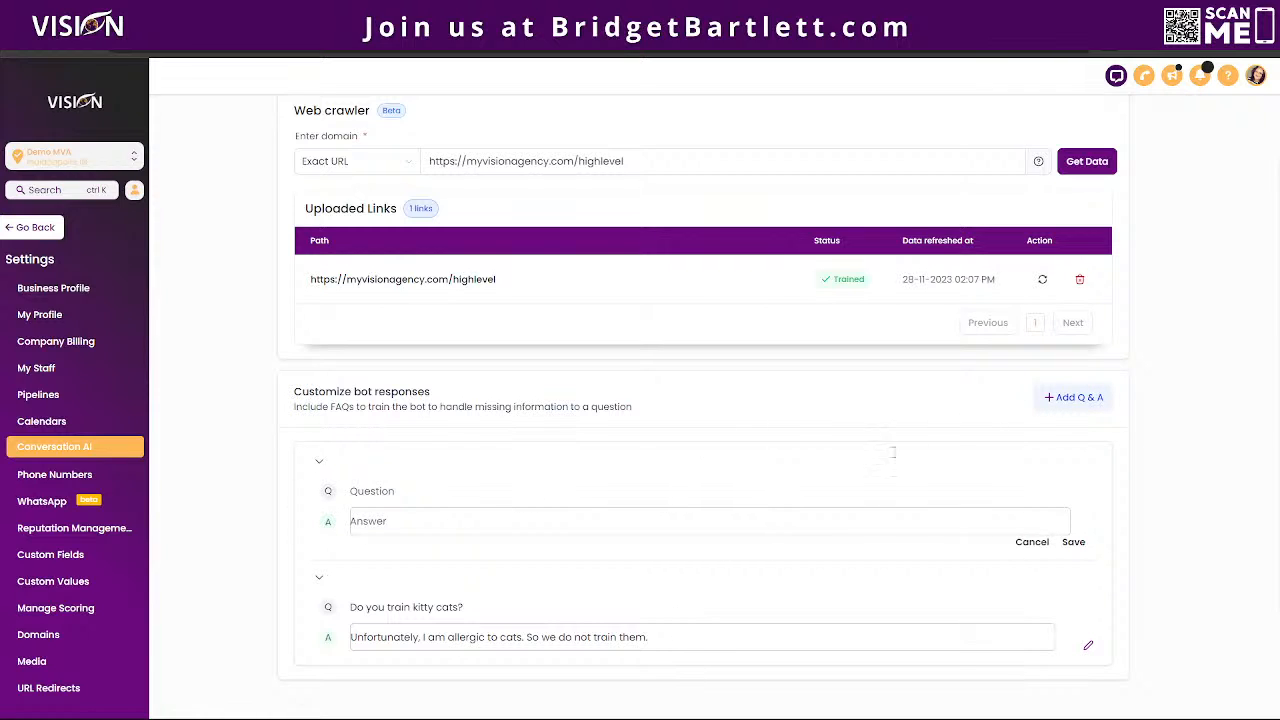
click(404, 493)
scroll(417, 500, up, 2)
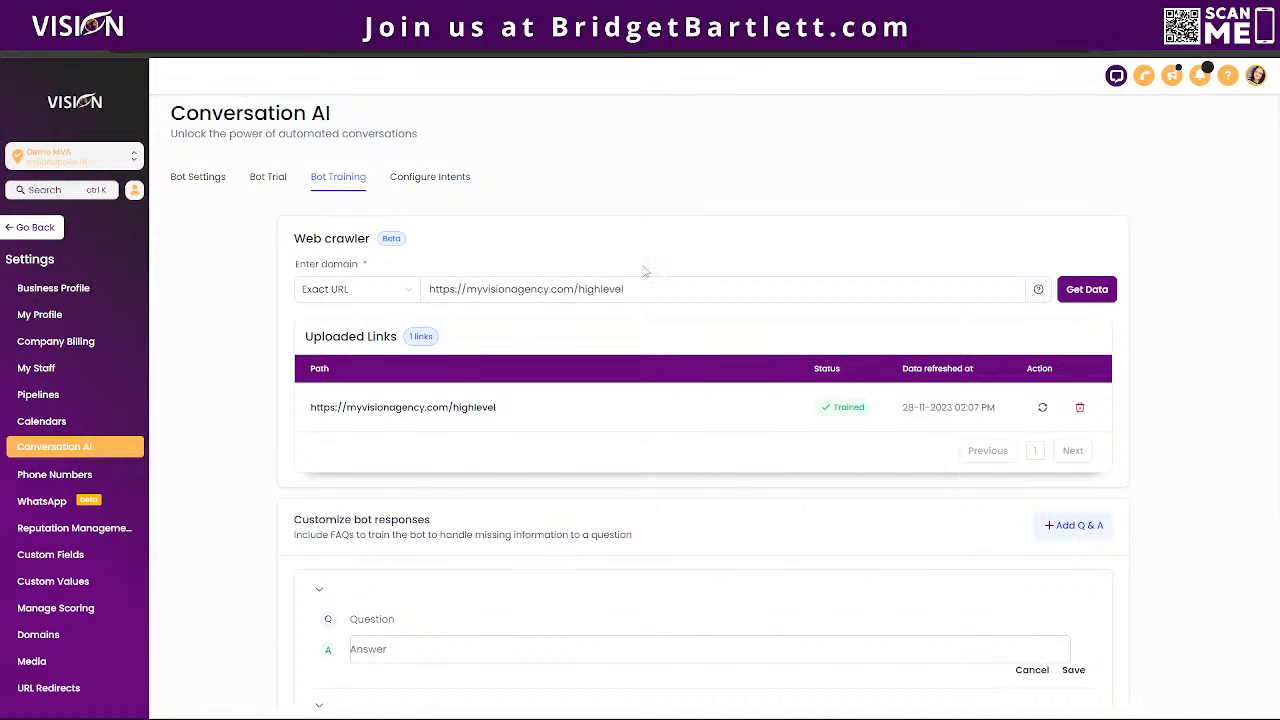
Step: Switch to the "biz detials" document in Google Docs and copy its share link
click(868, 16)
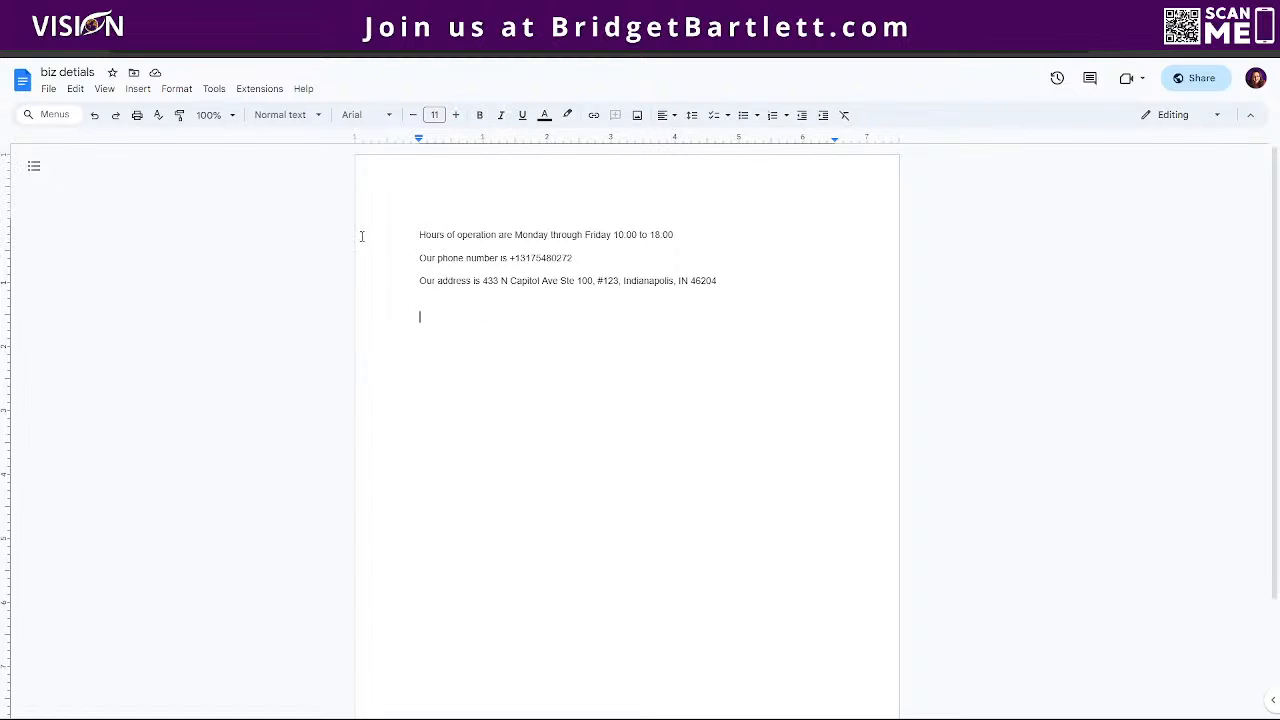
click(1200, 79)
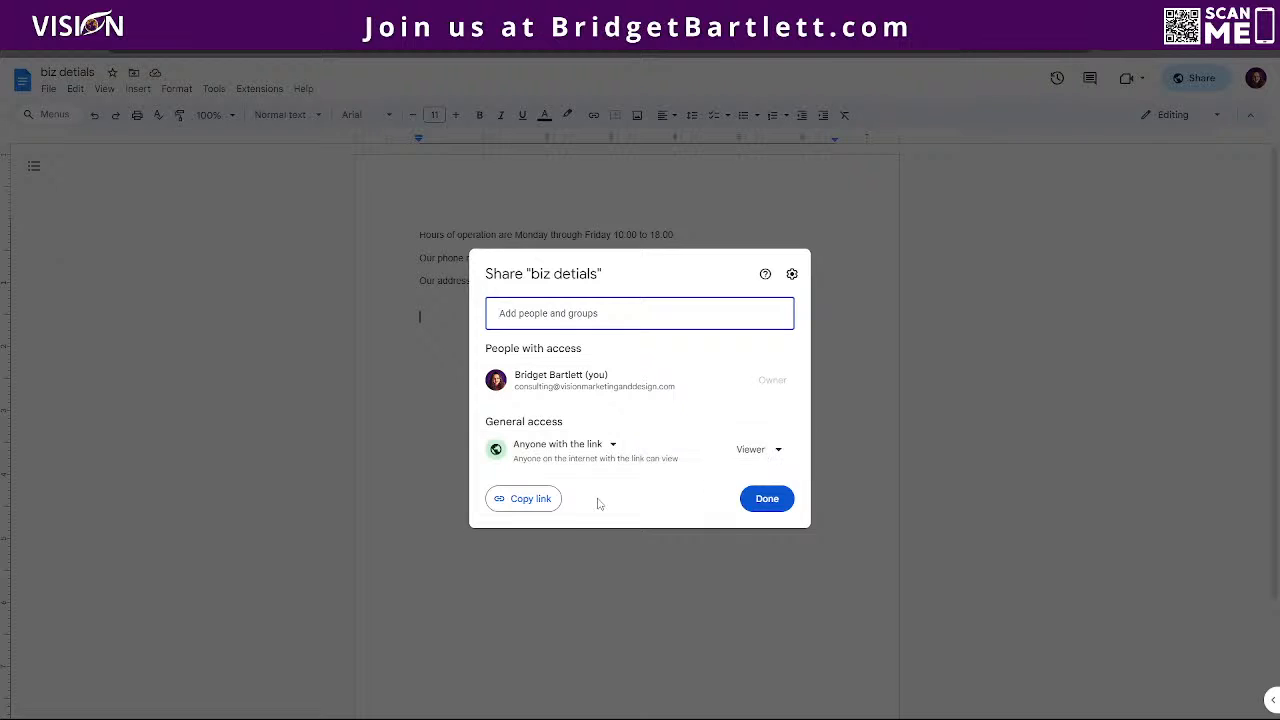
click(528, 499)
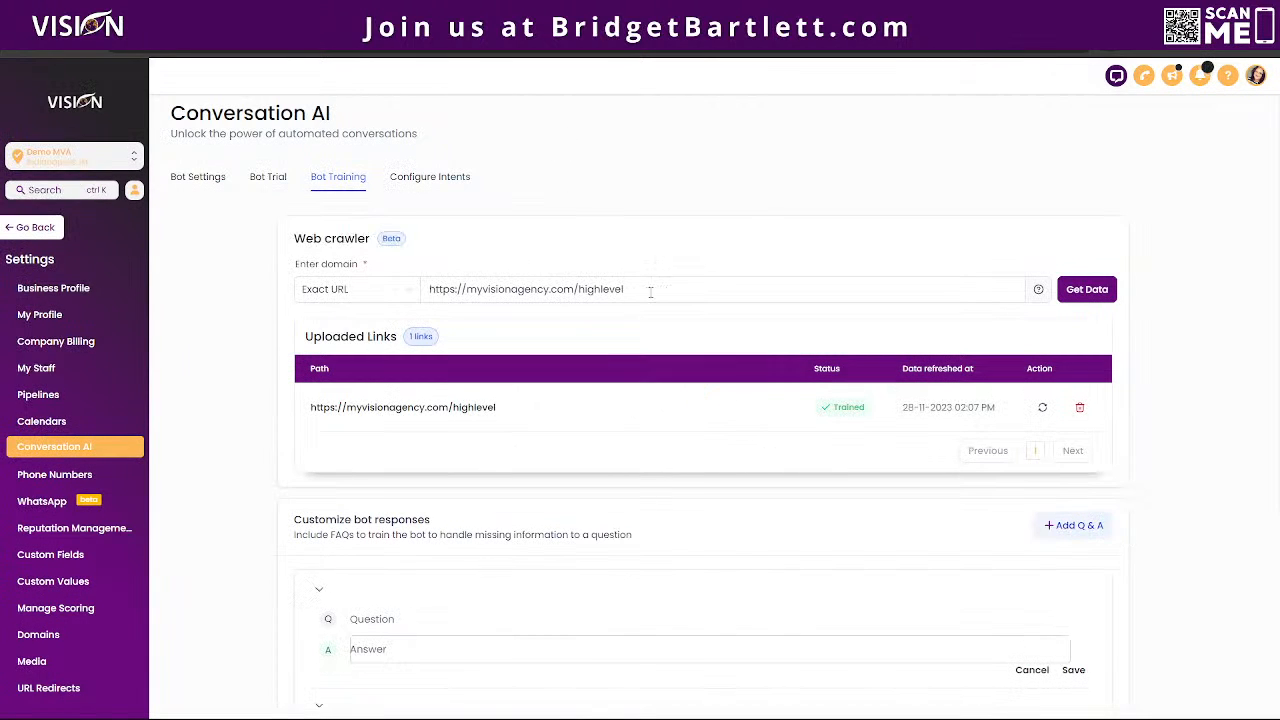
Step: Replace the web crawler URL with the copied Google Docs link and fetch its data for training
click(591, 300)
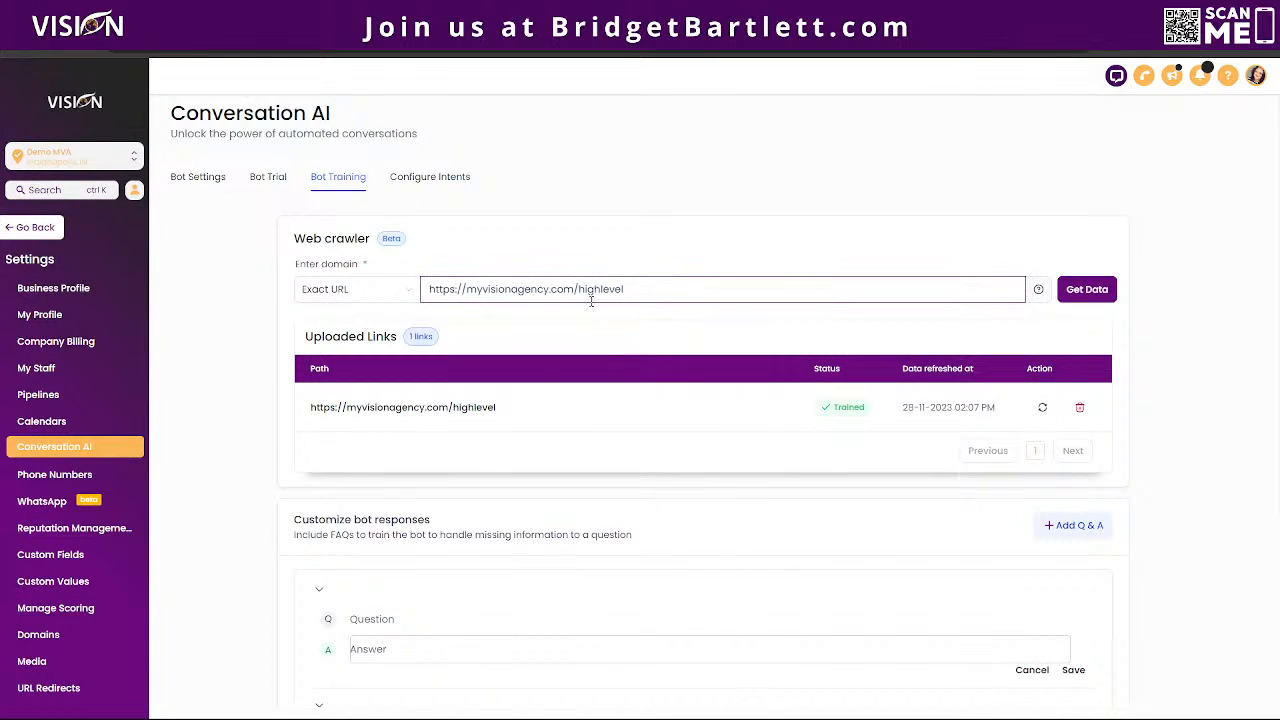
drag(674, 287, 418, 290)
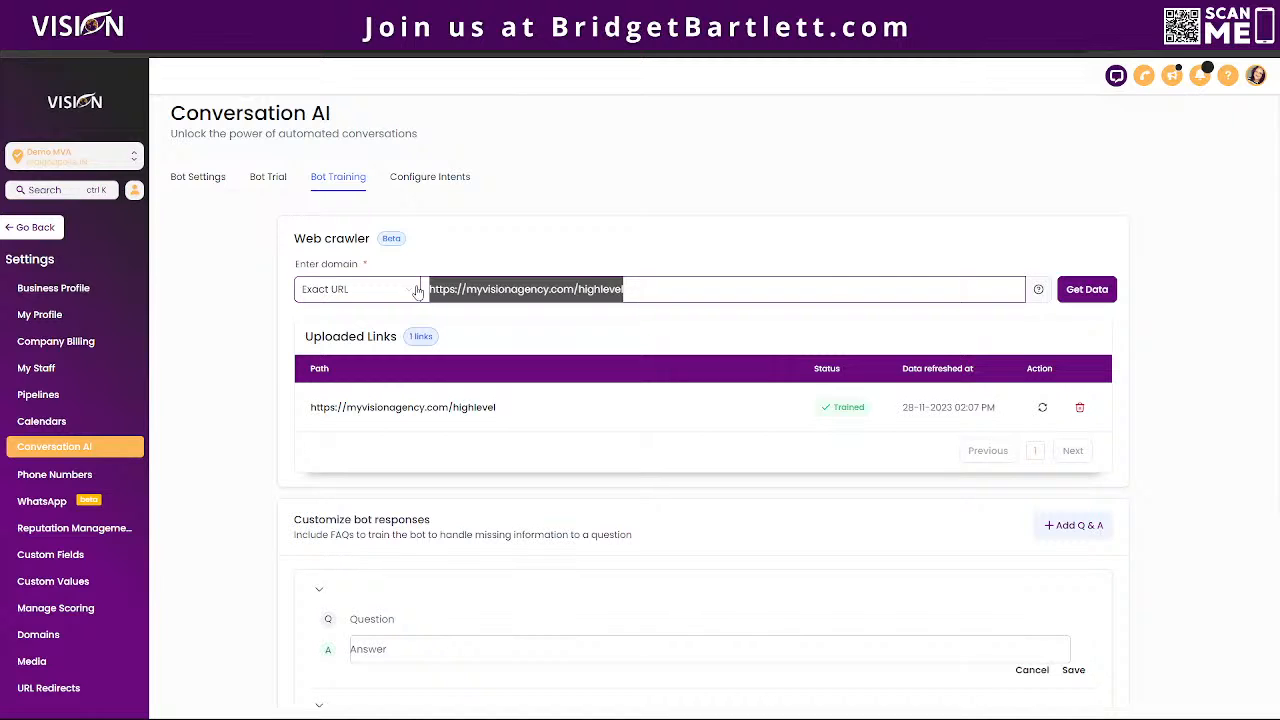
key(ctrl+v)
click(1086, 289)
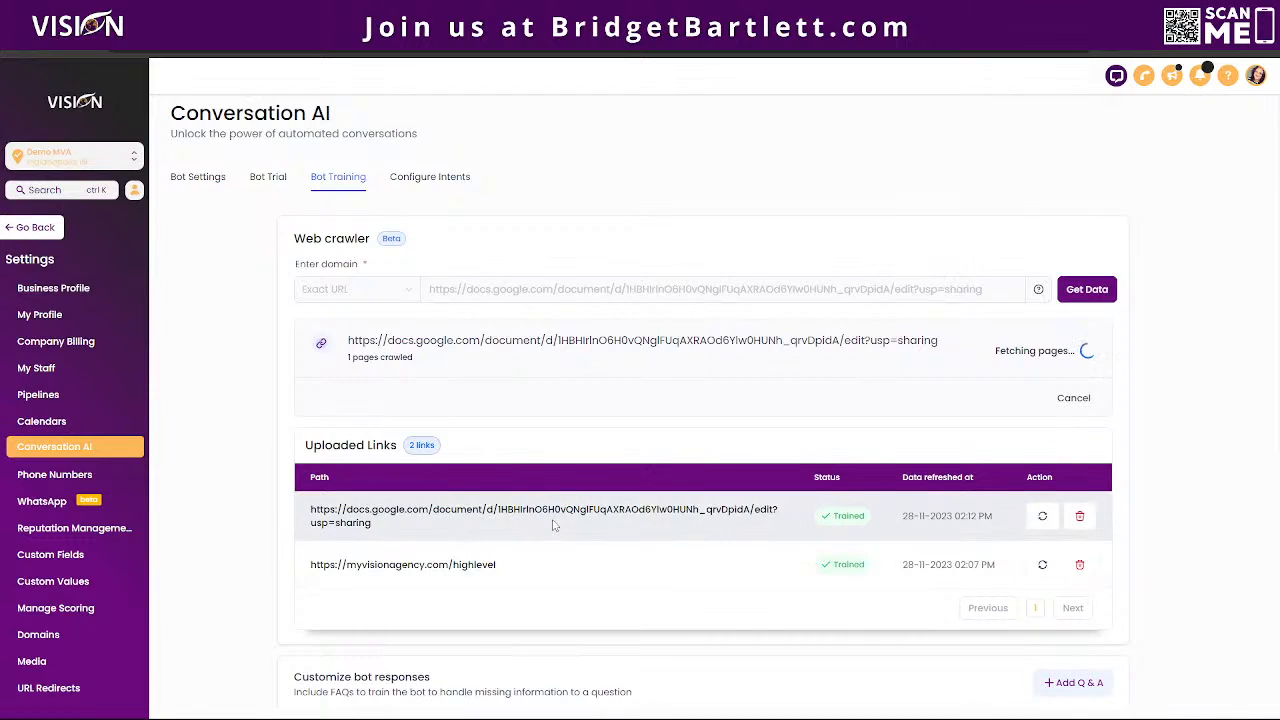
Step: Return to the bot trial and reset the chatbot conversation
click(268, 177)
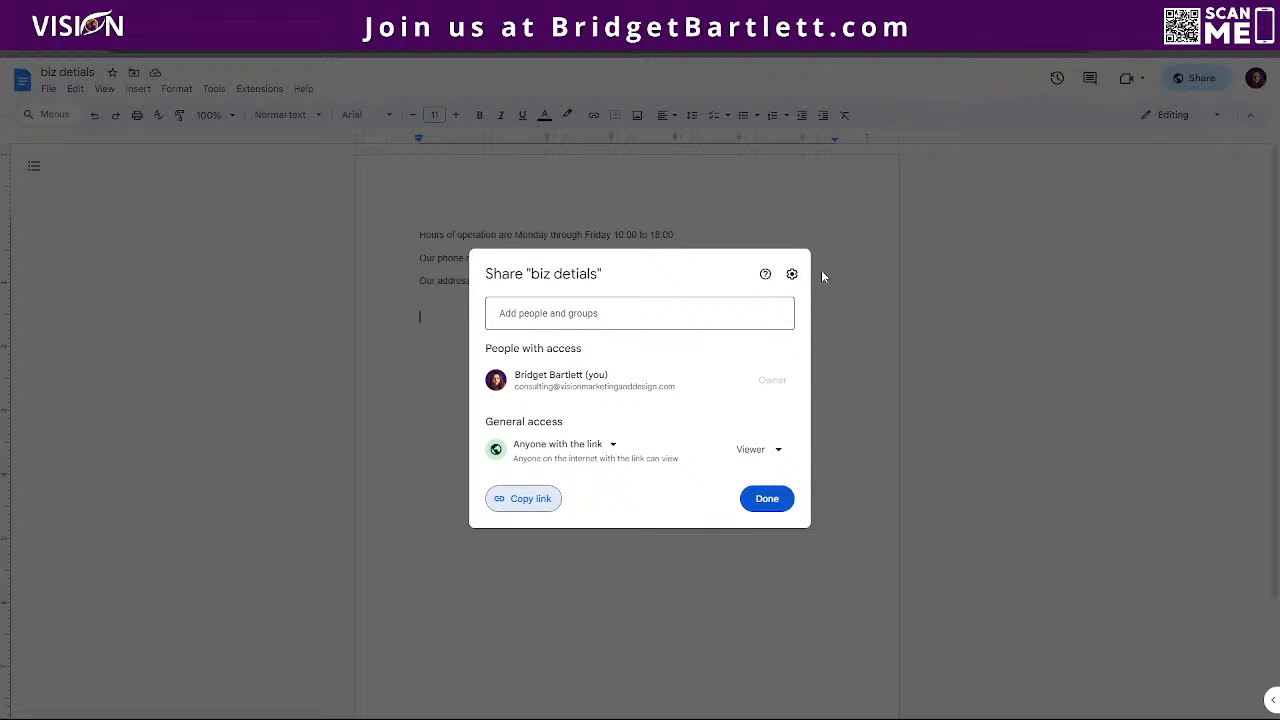
click(822, 274)
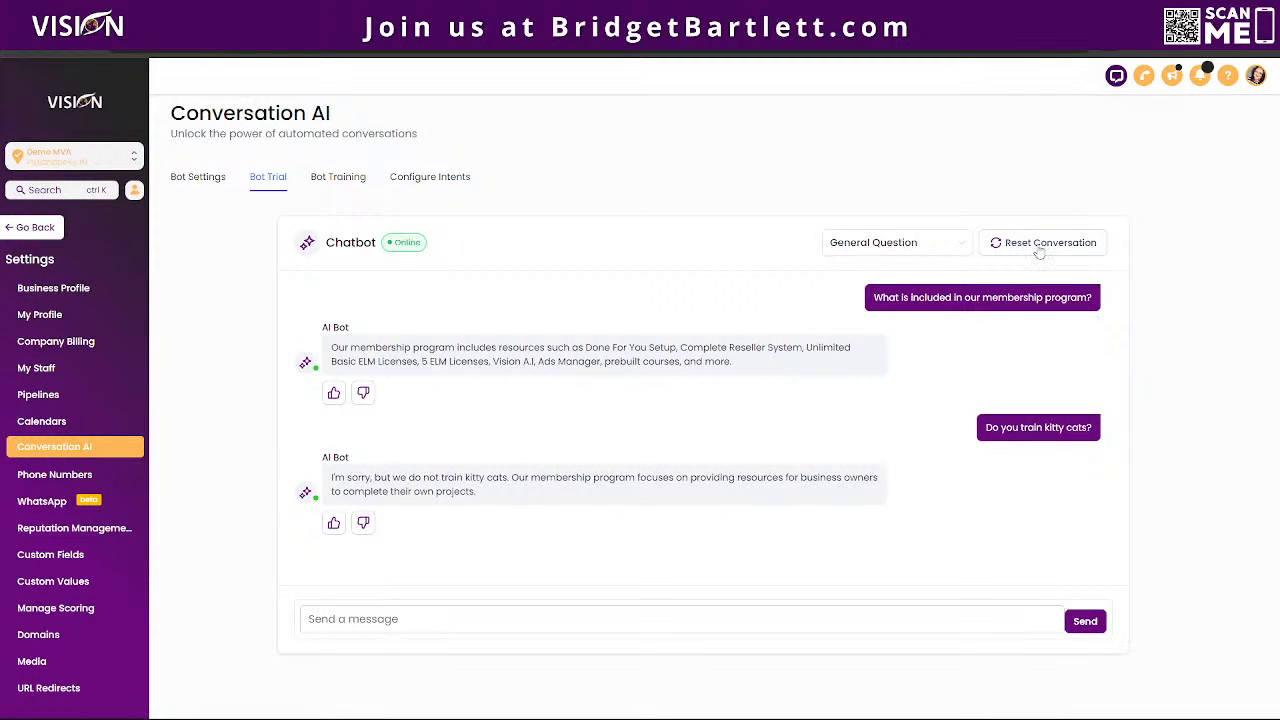
click(1040, 250)
Step: Ask the trial chatbot "what is your phone number?"
click(485, 618)
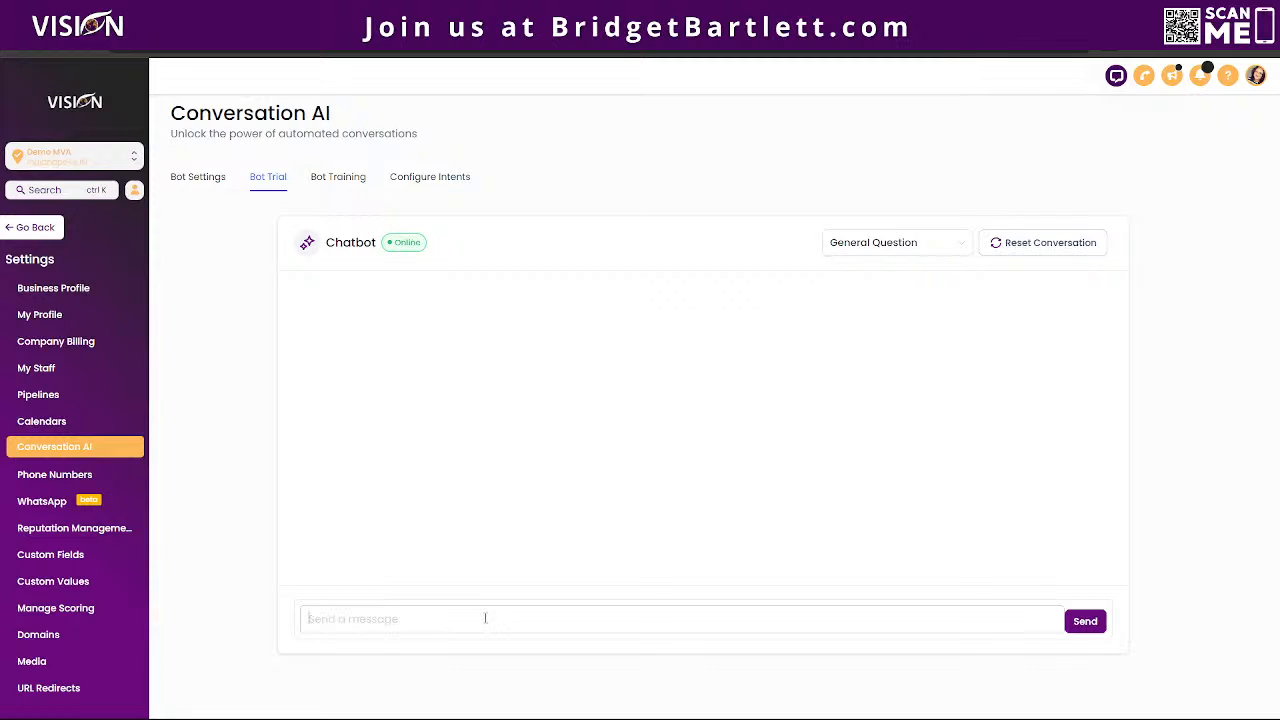
text(what is your poh)
key(BackSpace)
key(BackSpace)
text(hne)
key(BackSpace)
key(BackSpace)
text(one number?)
key(Return)
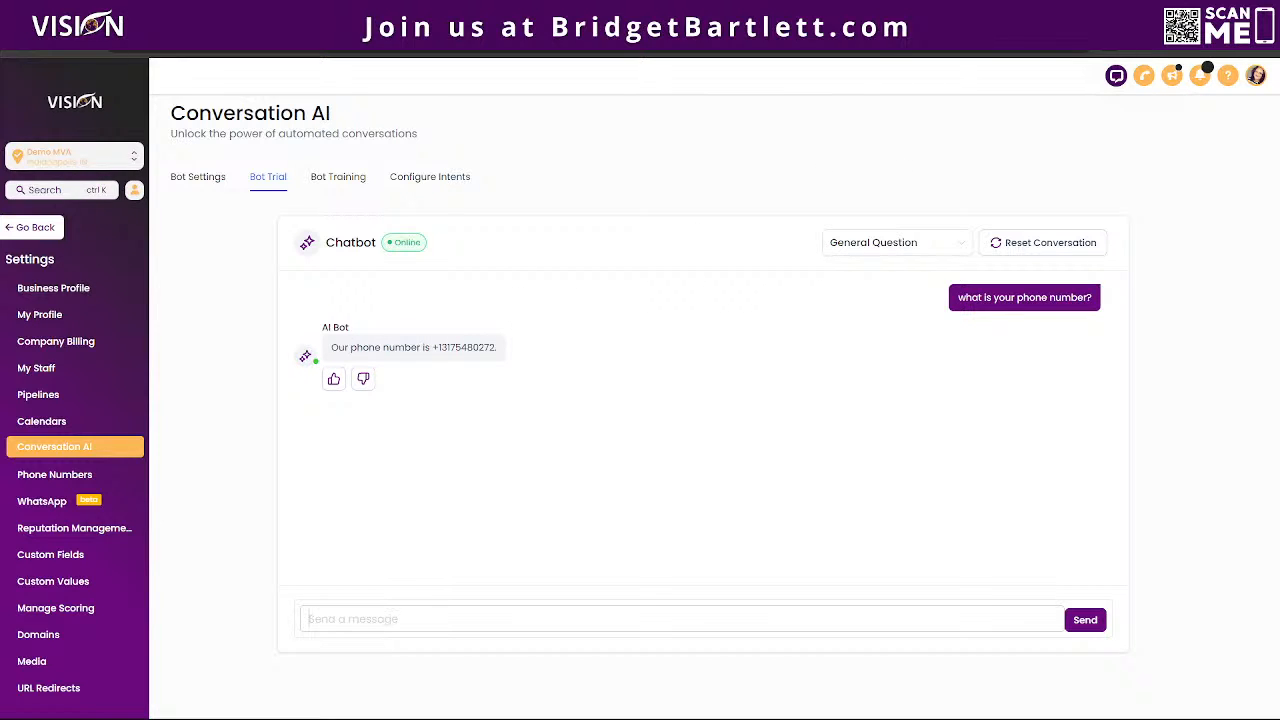
Step: Switch to the "biz detials" document in Google Docs and highlight its phone number to compare with the bot's answer
click(895, 14)
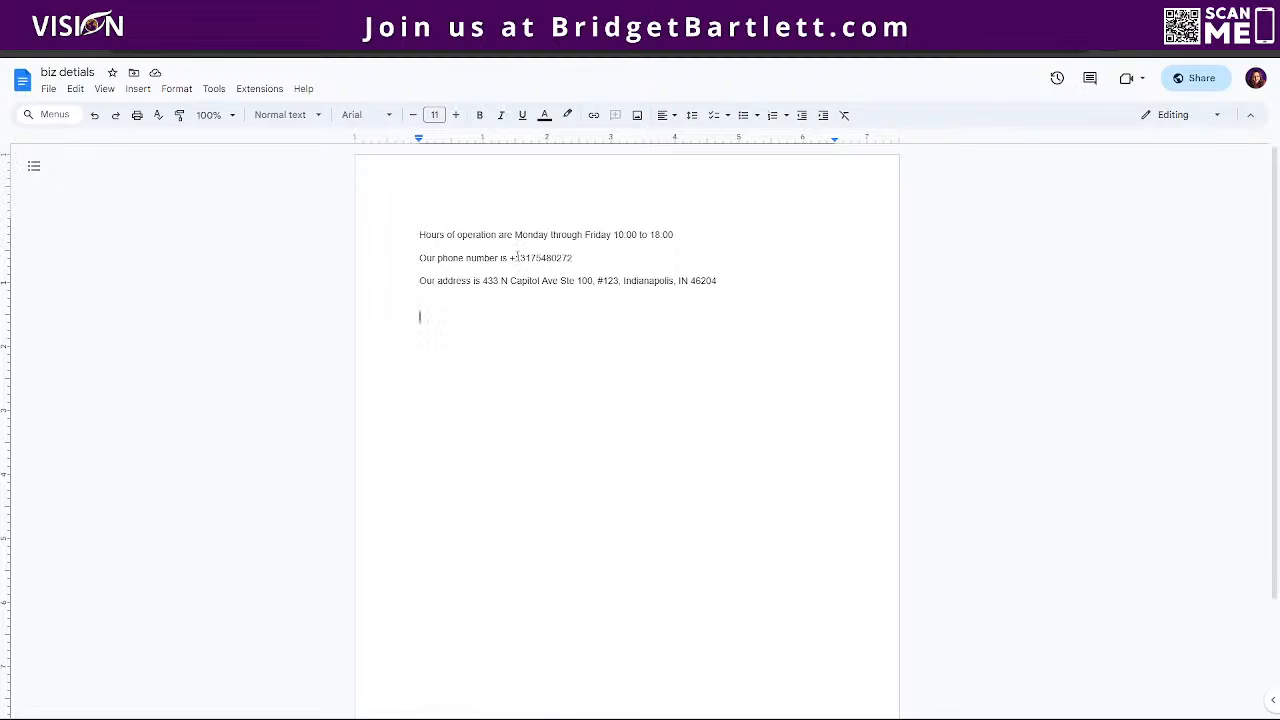
double_click(587, 257)
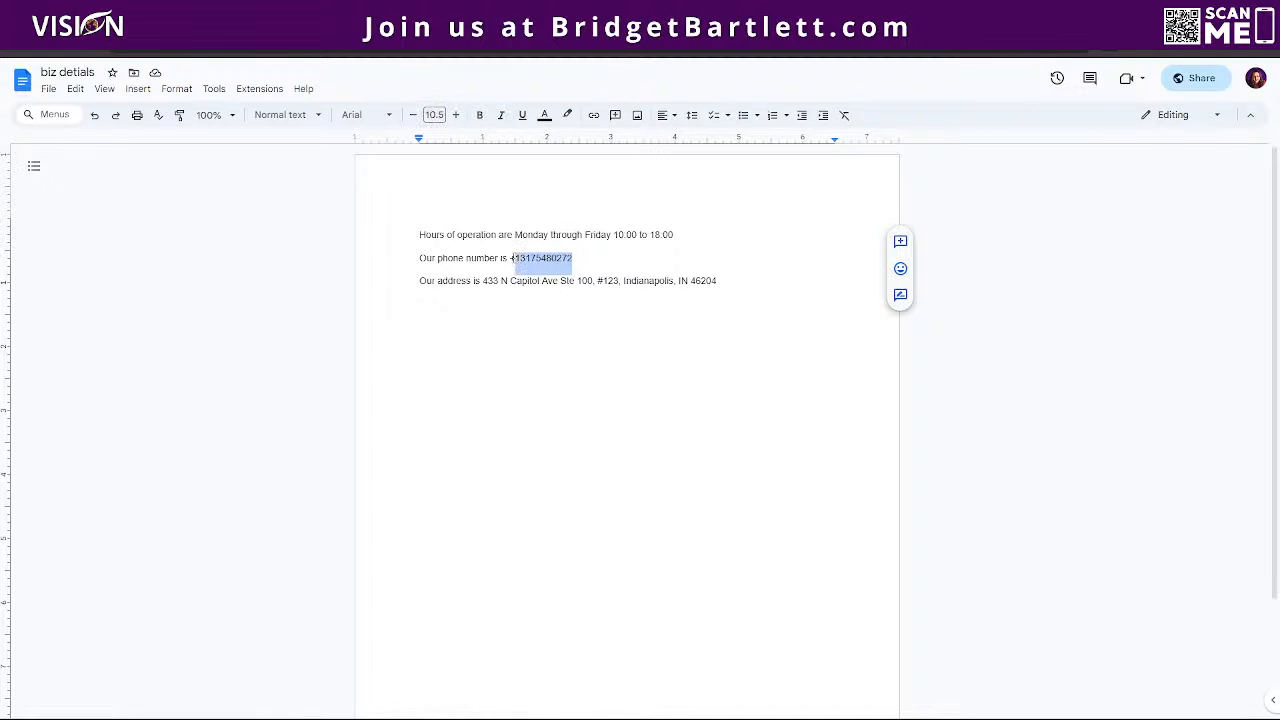